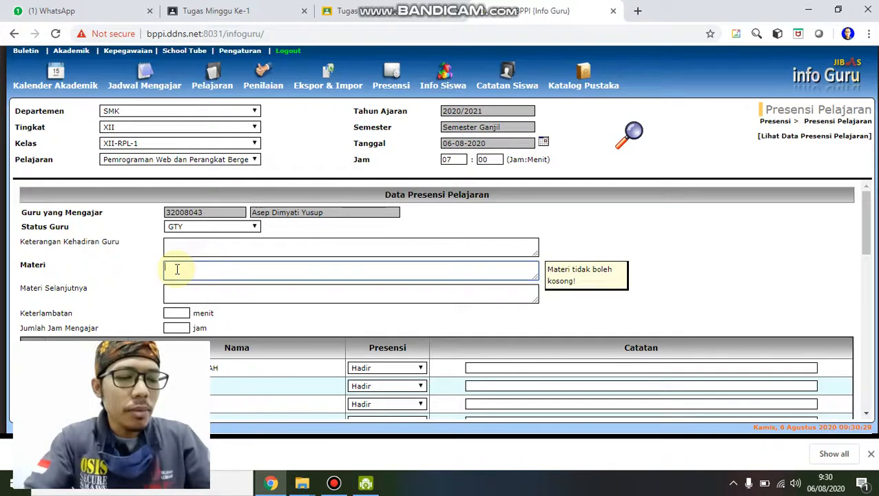
# Enter "relasi data" as the Materi in the XII-RPL-1 lesson attendance form
pyautogui.write('relasi')
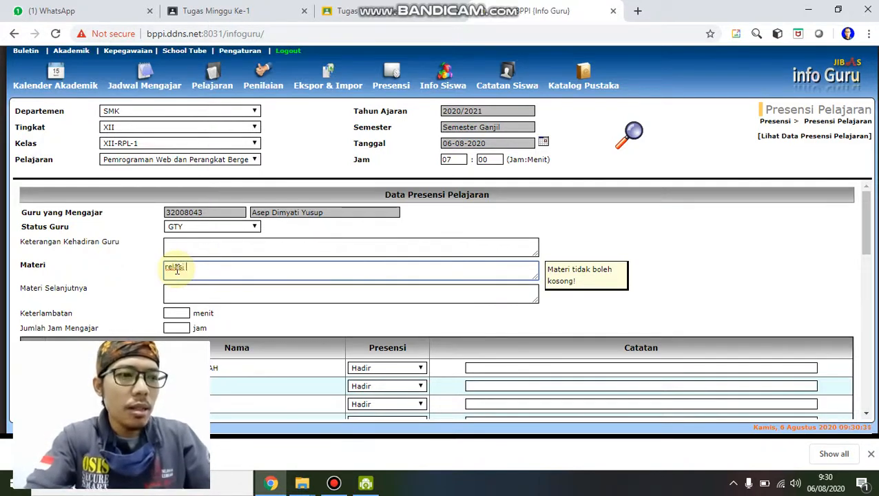
pyautogui.write(' data')
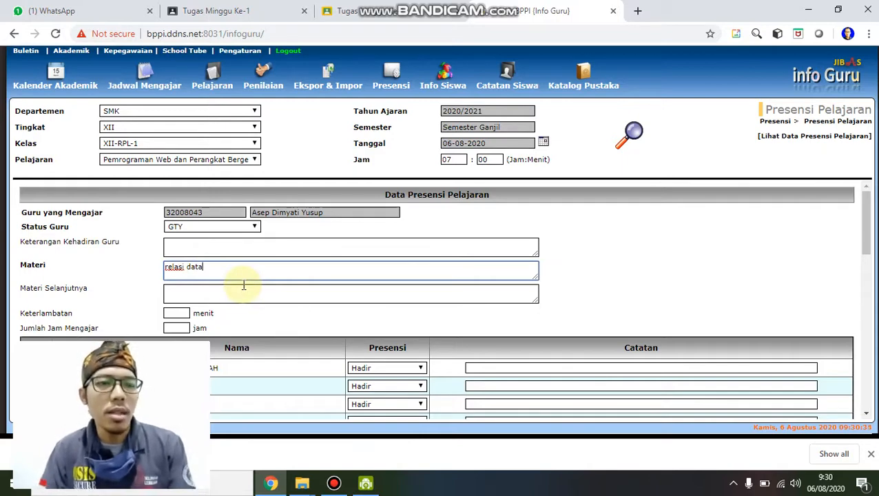
# Review the student attendance list down to its end and examine the Presensi status options for the third student
pyautogui.scroll(-4, 243, 284)
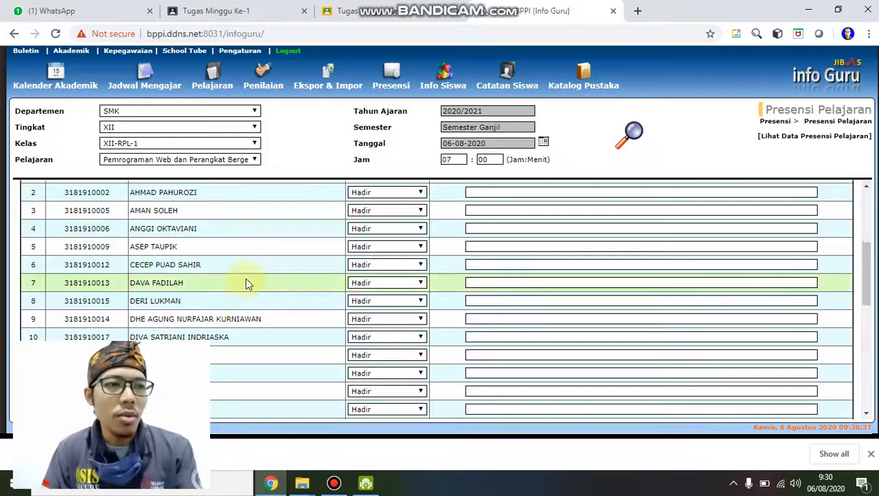
pyautogui.scroll(3, 249, 285)
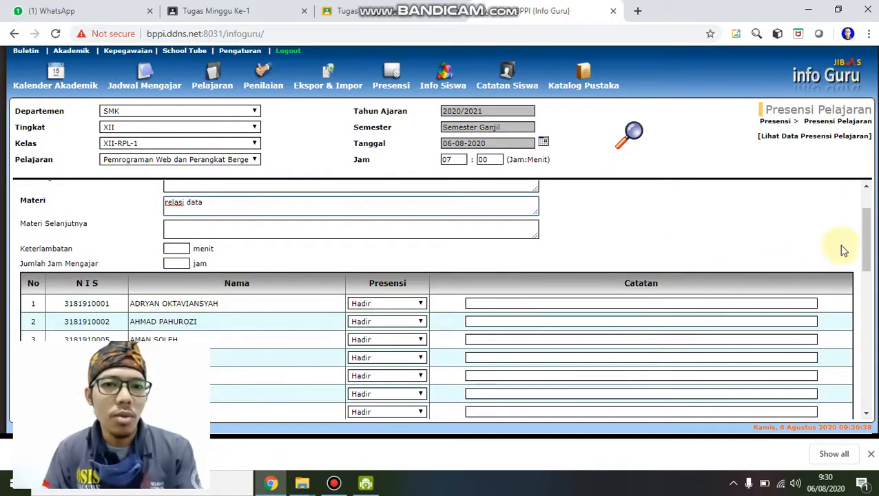
pyautogui.click(866, 239)
pyautogui.moveTo(866, 239); pyautogui.dragTo(852, 249)
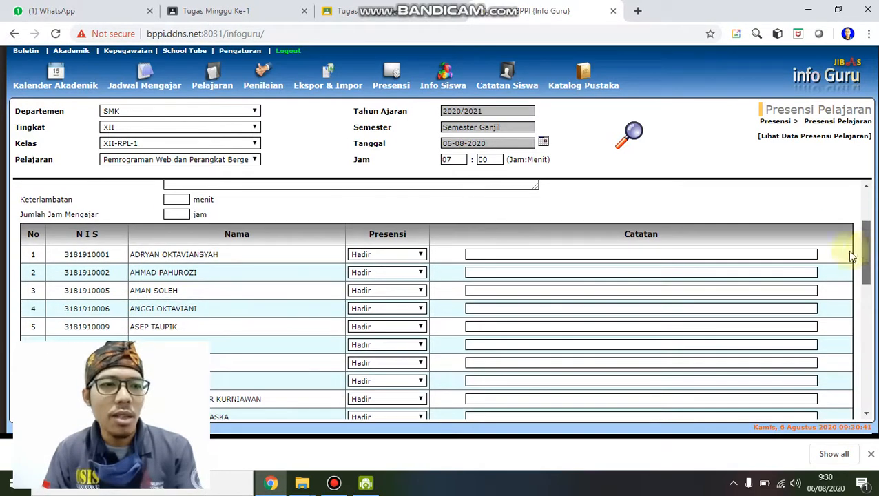
pyautogui.scroll(-1, 399, 269)
pyautogui.scroll(-6, 397, 280)
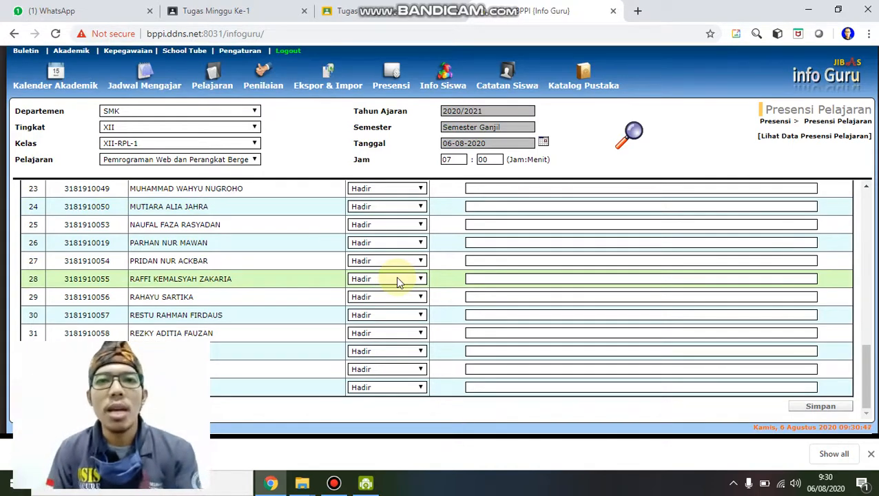
pyautogui.scroll(7, 396, 279)
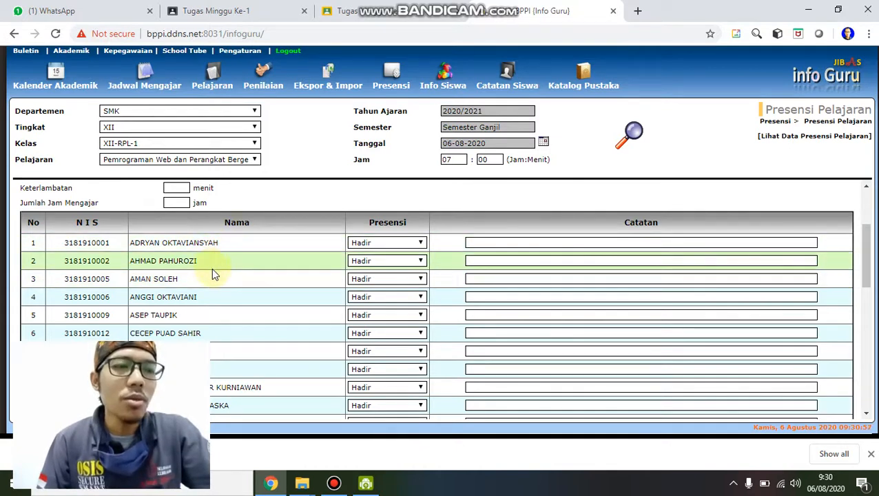
pyautogui.click(418, 279)
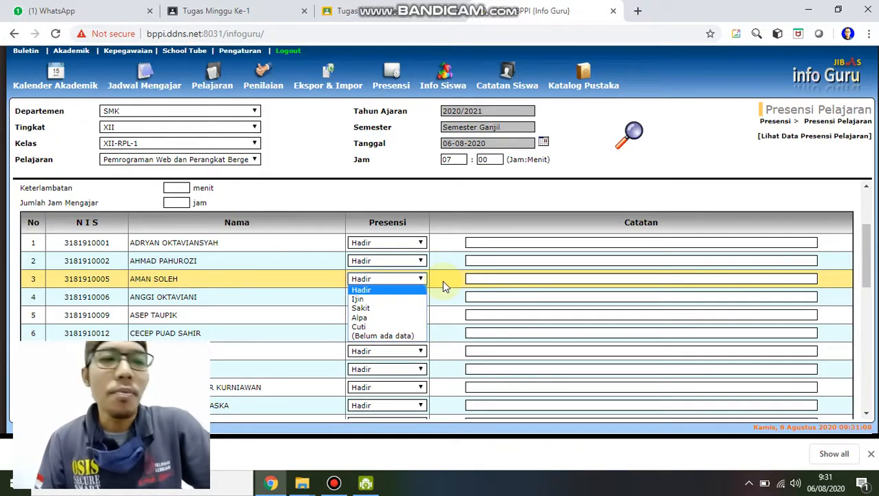
pyautogui.scroll(-2, 441, 280)
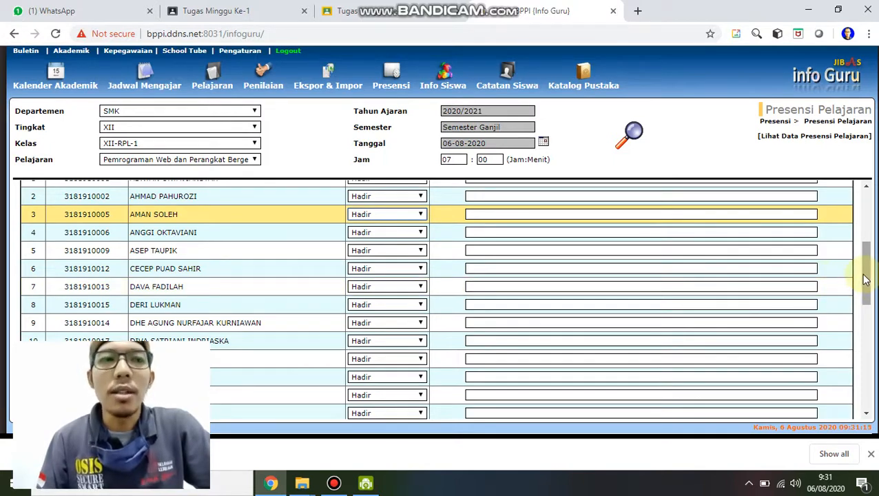
pyautogui.scroll(-2, 530, 221)
pyautogui.scroll(-5, 565, 282)
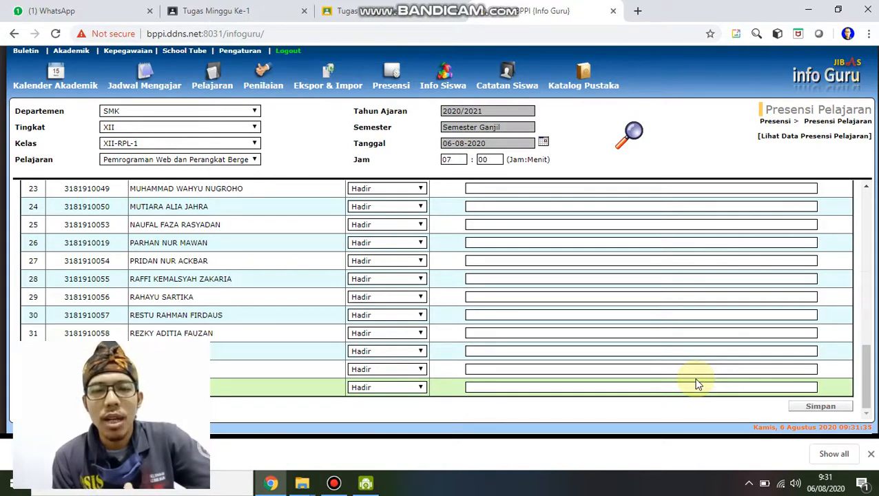
# Look through the Presensi Harian and Presensi Kegiatan pages of the attendance section
pyautogui.click(395, 84)
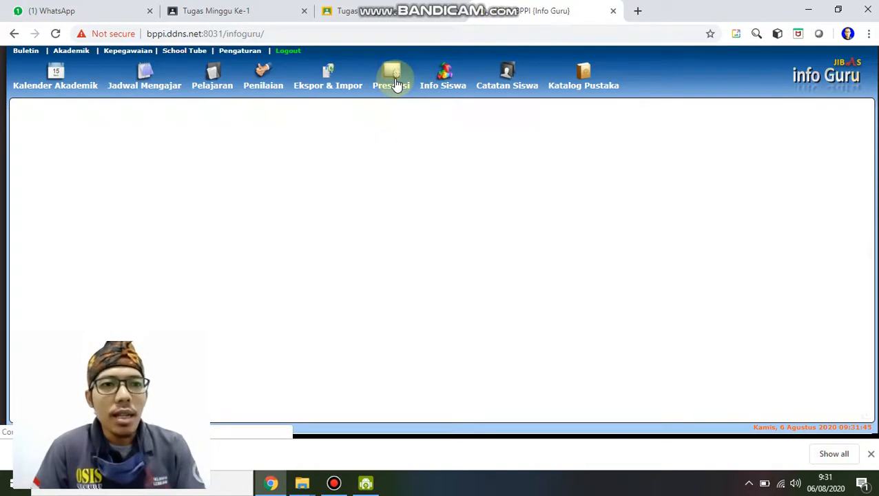
pyautogui.click(43, 124)
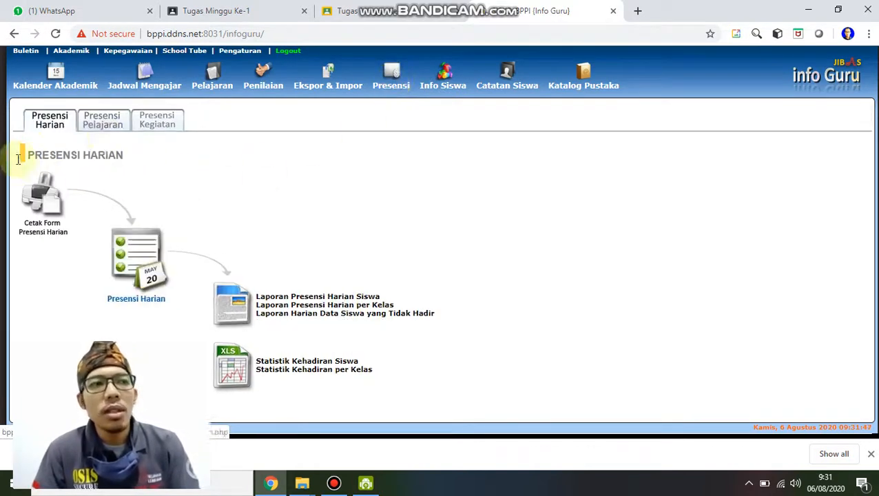
pyautogui.click(152, 128)
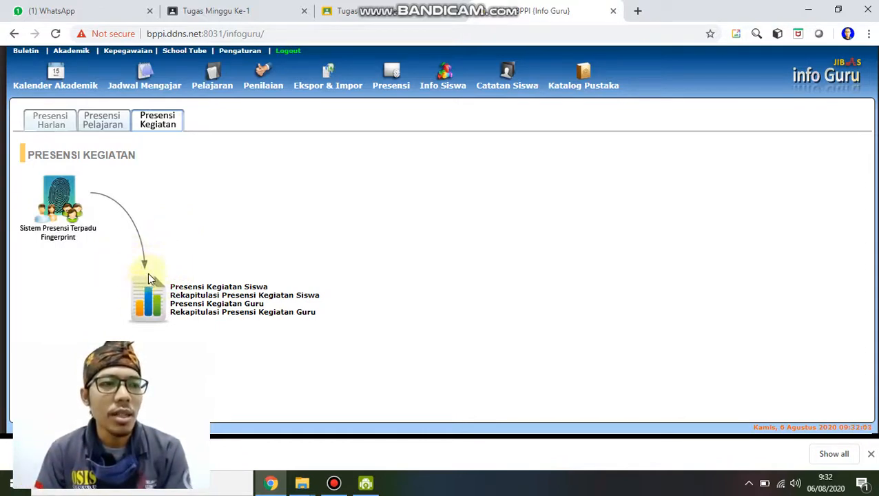
pyautogui.click(63, 122)
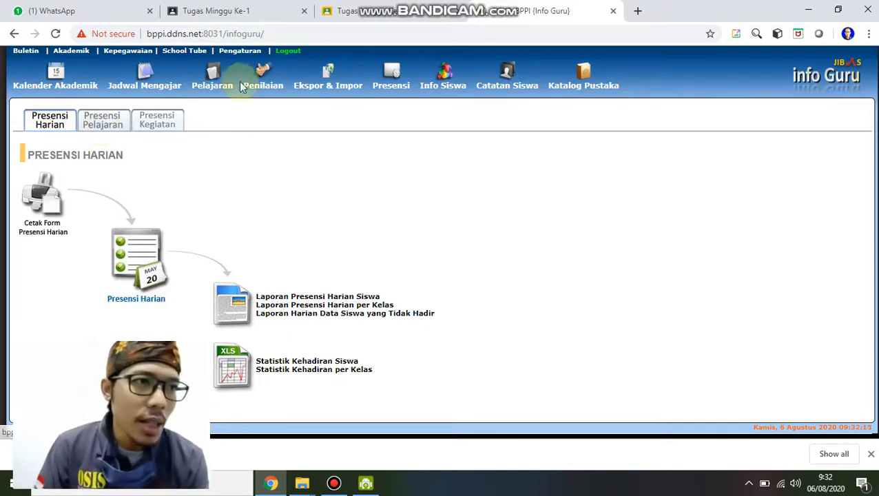
# Open Penilaian Pelajaran in the assessment section and set Departemen to SMK
pyautogui.click(264, 73)
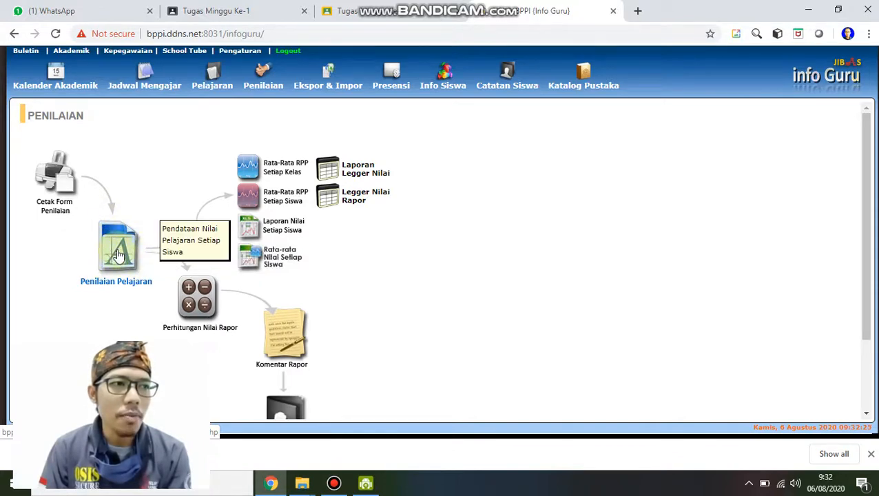
pyautogui.click(117, 254)
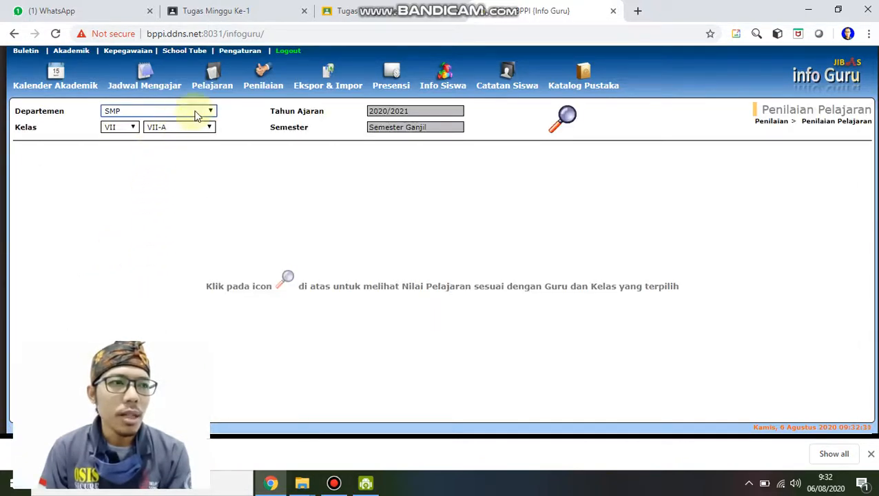
pyautogui.click(199, 111)
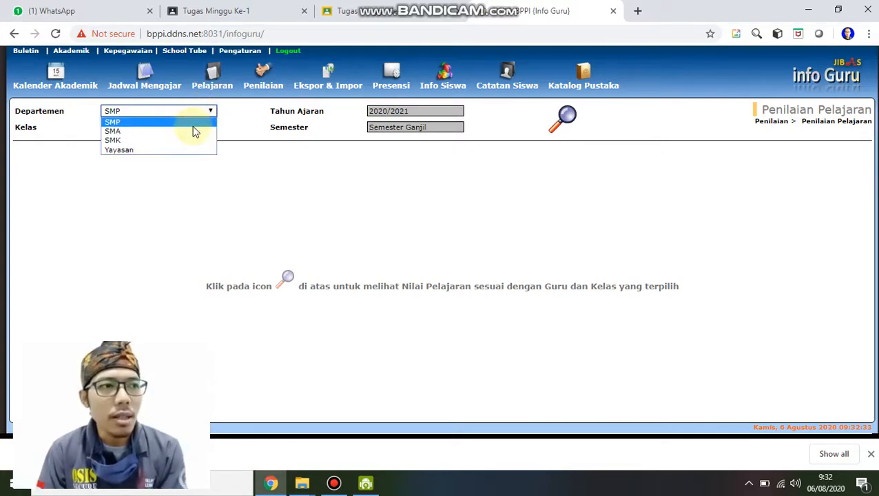
pyautogui.click(194, 141)
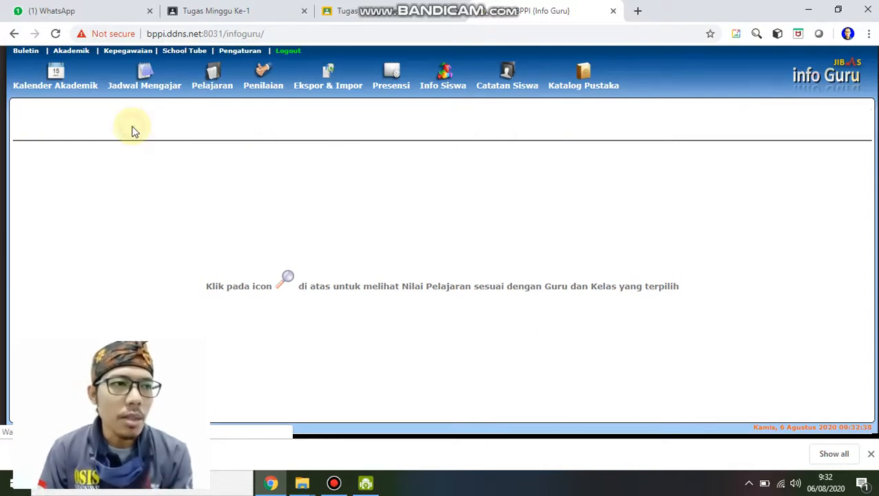
# Set Kelas to XII and XII-RPL-1 and load the assessment types for that class
pyautogui.click(133, 128)
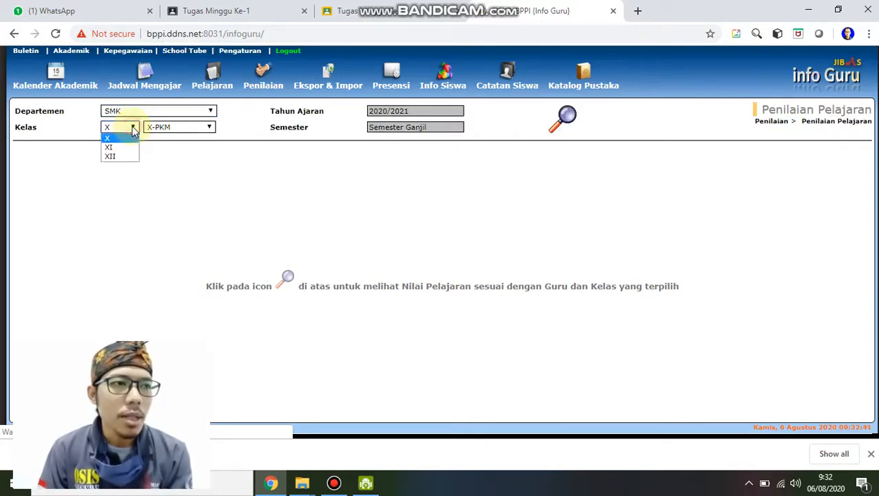
pyautogui.click(117, 148)
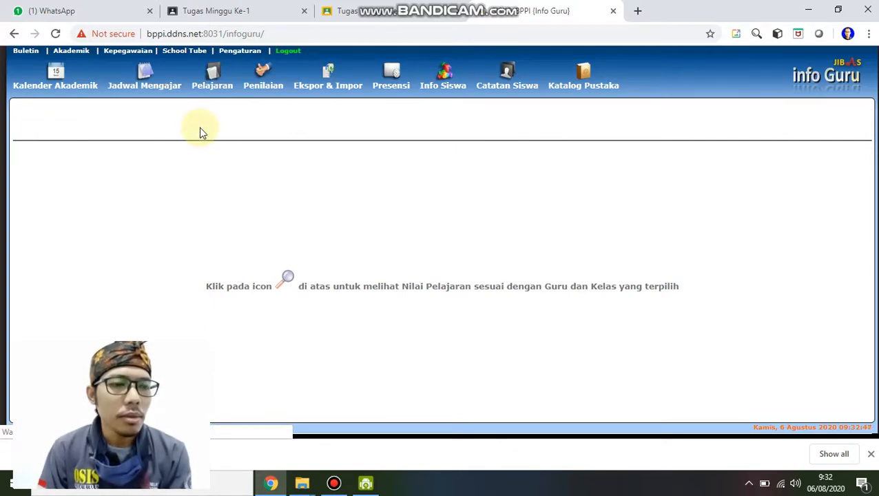
pyautogui.click(198, 128)
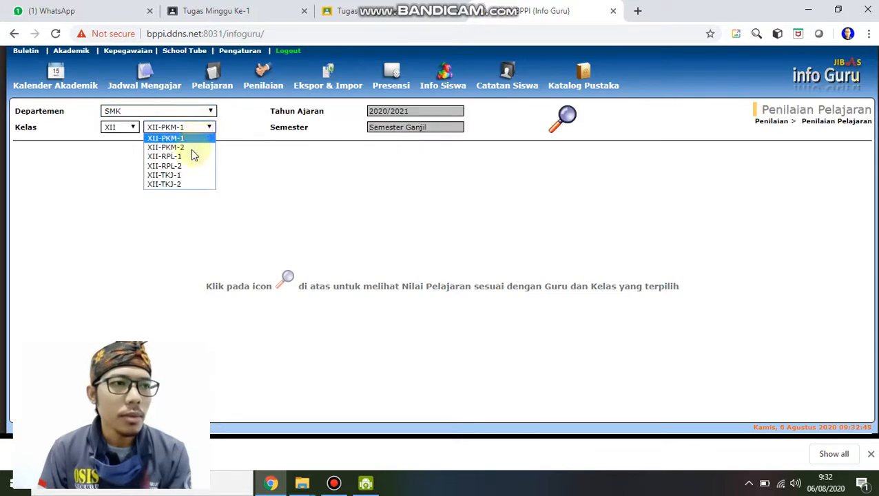
pyautogui.click(187, 158)
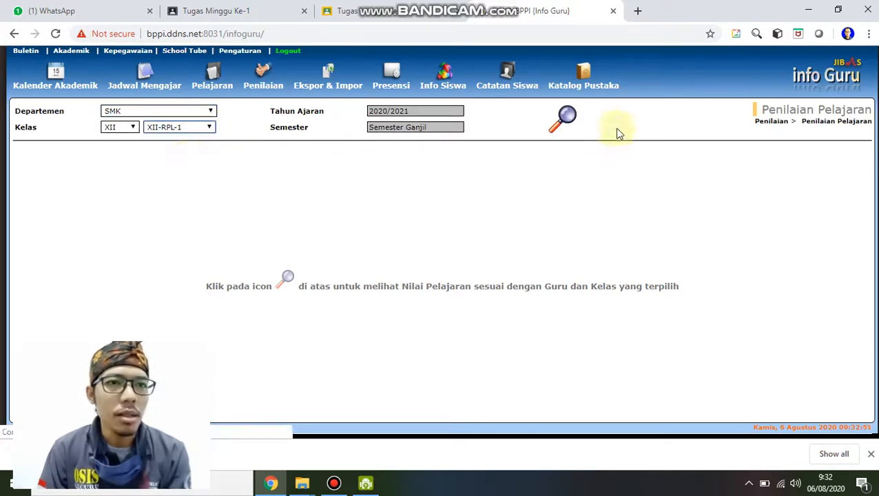
pyautogui.click(572, 118)
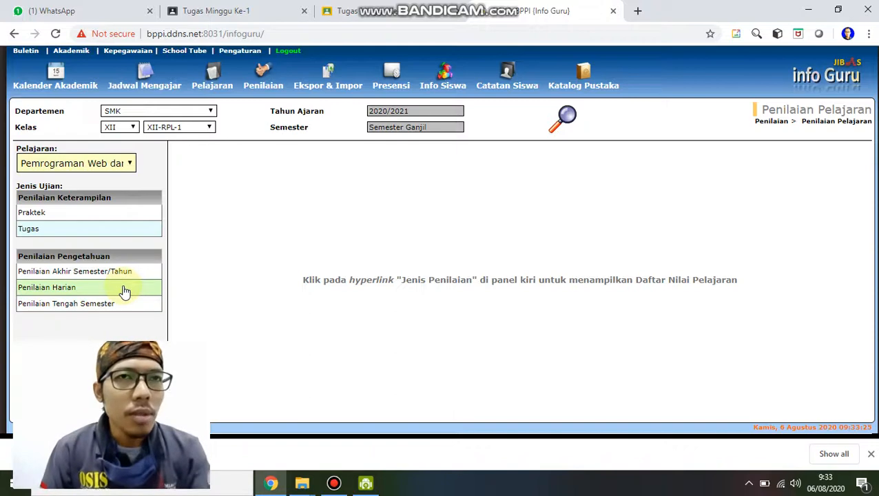
# Check the graded Tugas Minggu Ke-1 submission in Google Classroom and start a new Tugas grade entry in Info Guru
pyautogui.click(396, 13)
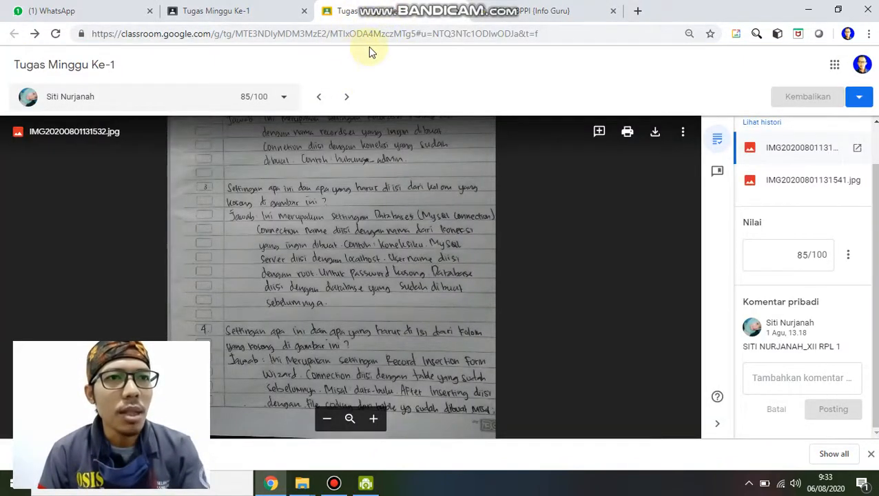
pyautogui.click(510, 17)
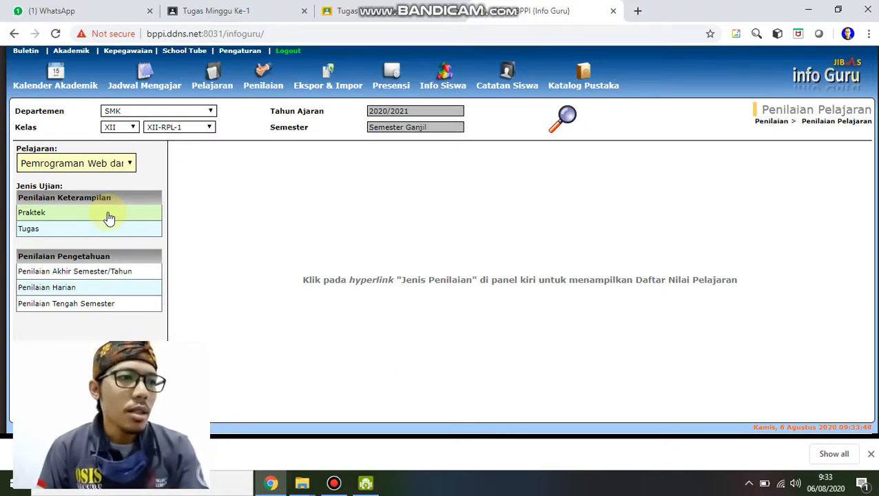
pyautogui.click(59, 228)
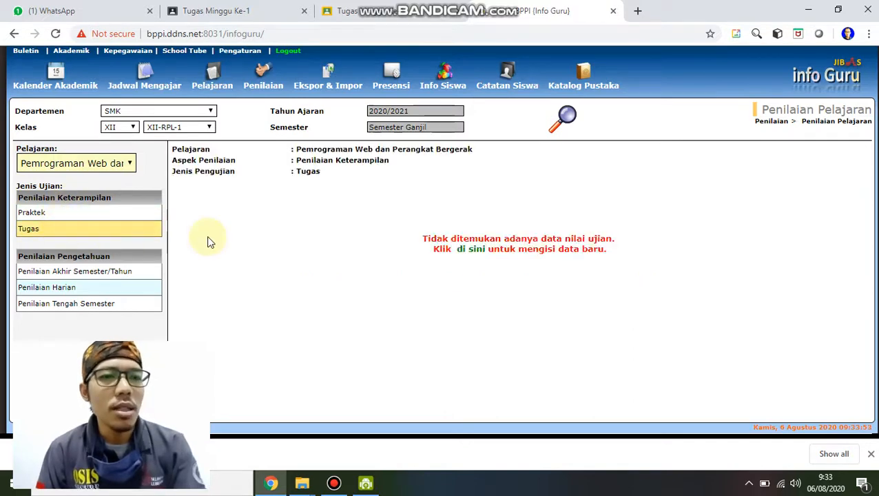
pyautogui.click(475, 251)
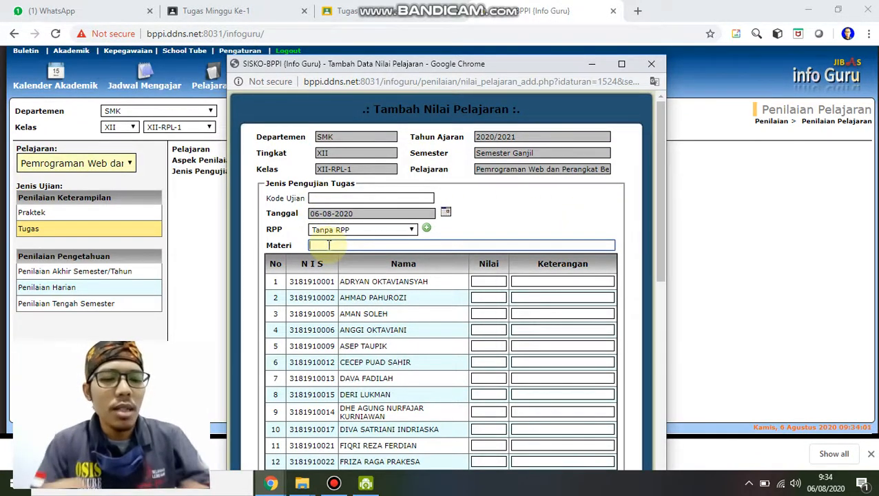
pyautogui.write('relasi')
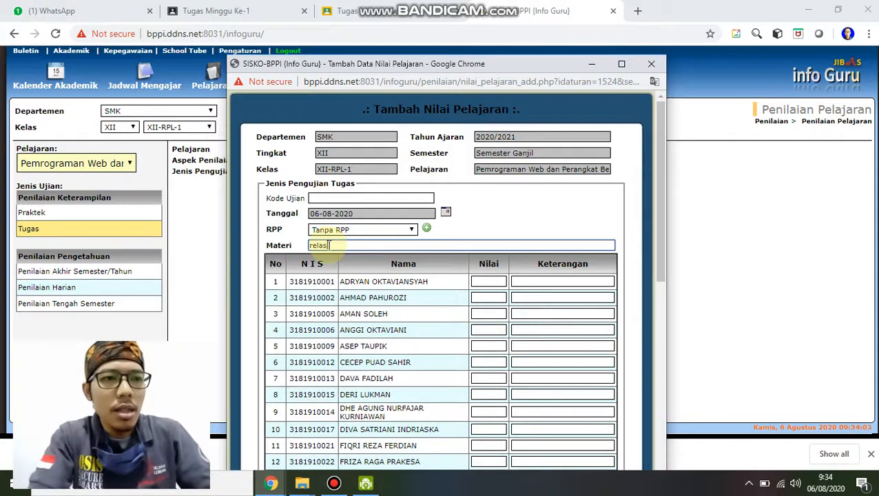
pyautogui.press('BackSpace')
pyautogui.press('BackSpace')
pyautogui.press('BackSpace')
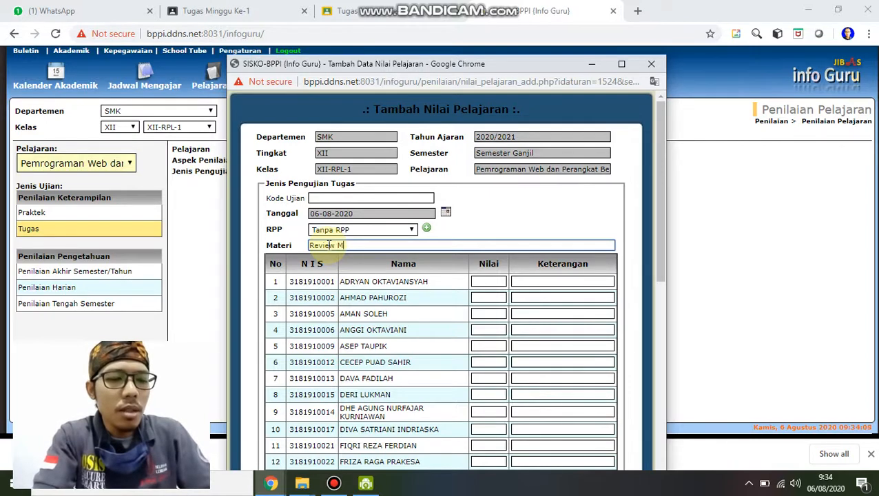
# Enter "Review Materi sebelumnya" as the Materi of the new Tugas grade entry
pyautogui.write('Review Materi s')
pyautogui.write('ebee')
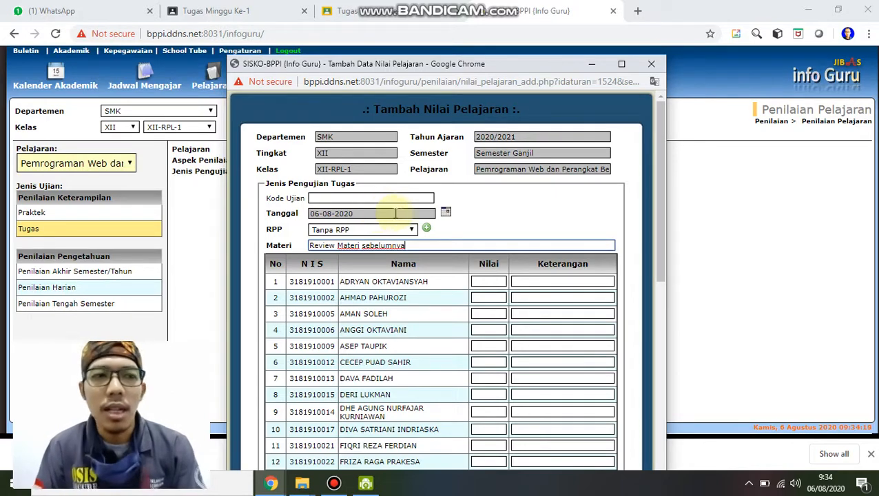
# Check the student's score for Tugas Minggu Ke-1 in Google Classroom and return to Info Guru
pyautogui.moveTo(656, 219); pyautogui.dragTo(659, 268)
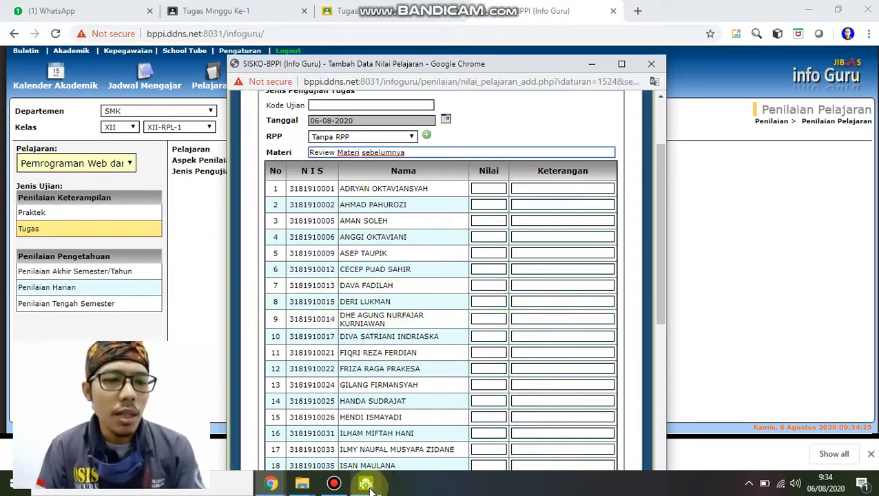
pyautogui.click(373, 12)
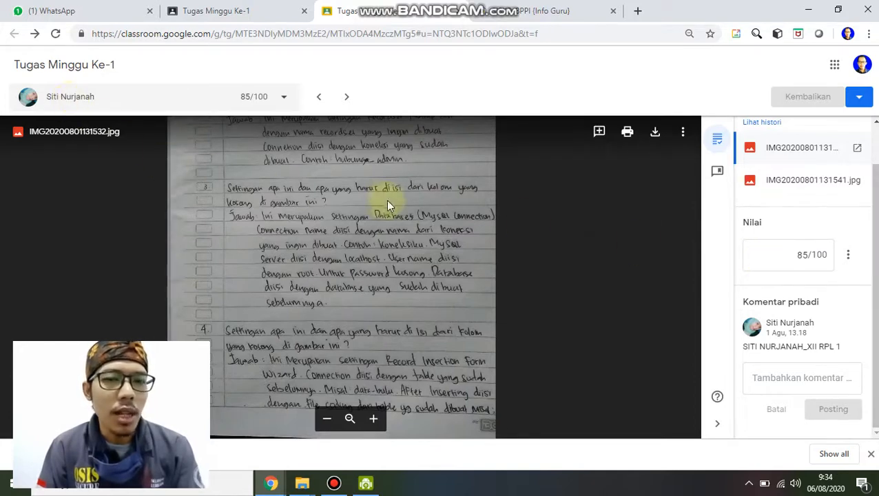
pyautogui.click(509, 10)
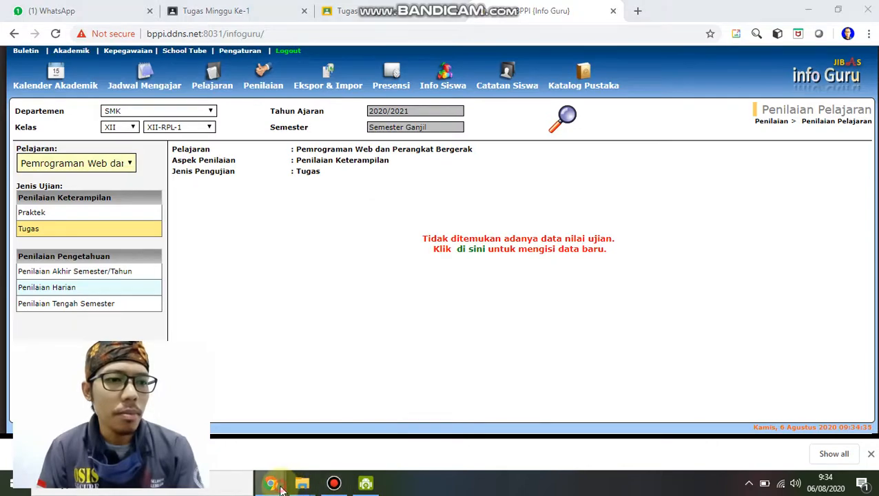
# Enter a Nilai of 85 for student number 33 in the Tugas grade list and try to save the entry
pyautogui.moveTo(271, 483)
pyautogui.click(337, 430)
pyautogui.scroll(-5, 506, 336)
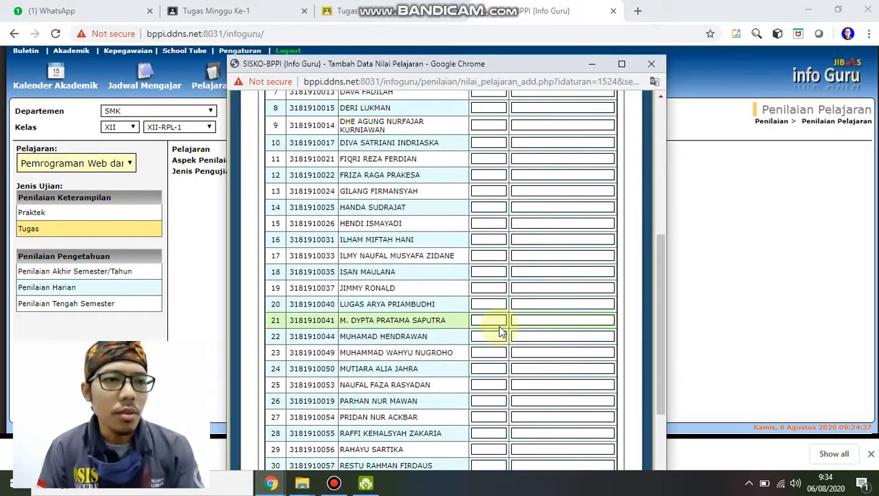
pyautogui.click(487, 397)
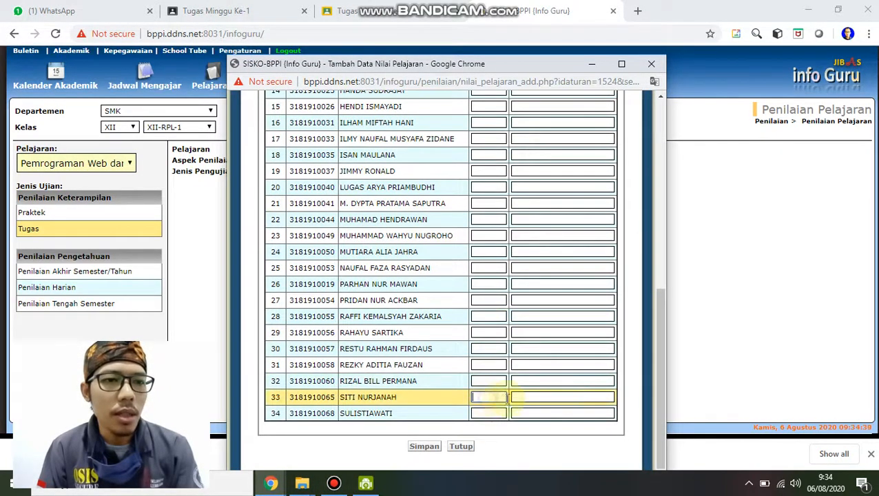
pyautogui.write('85')
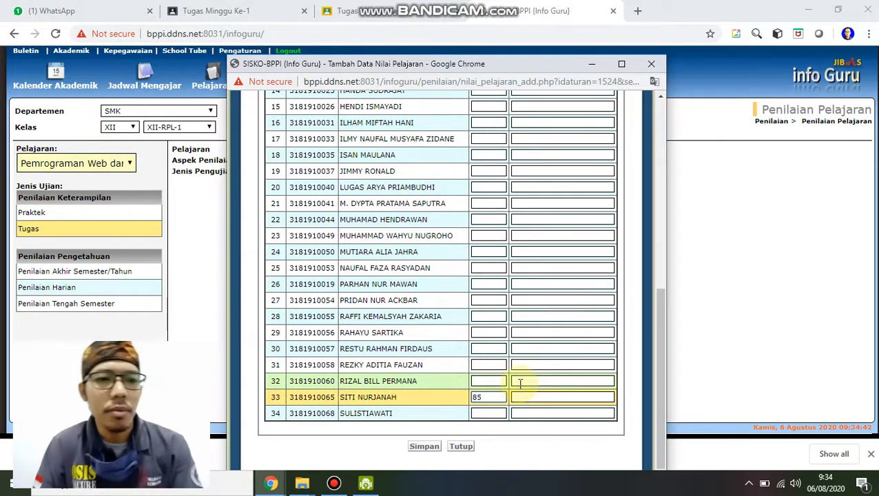
pyautogui.click(424, 447)
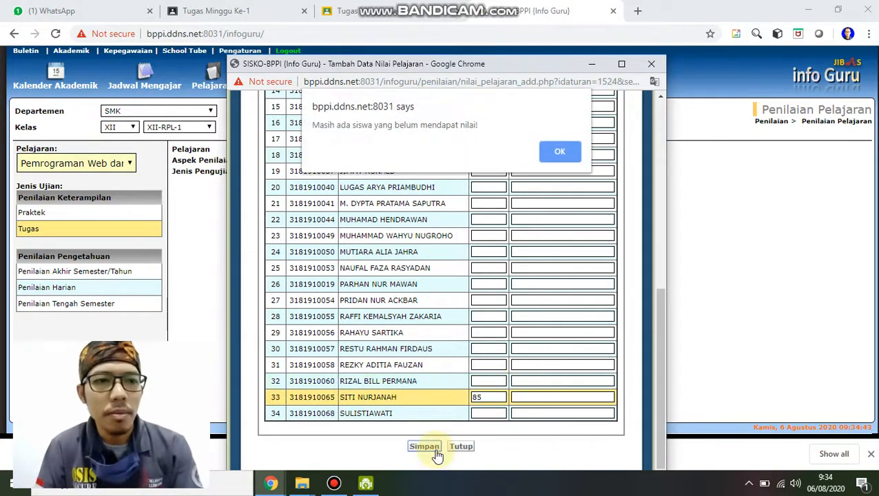
pyautogui.click(557, 152)
# Set the Nilai to 0 for students number 1 through 11 in the Tugas grade list
pyautogui.moveTo(658, 250); pyautogui.dragTo(657, 267)
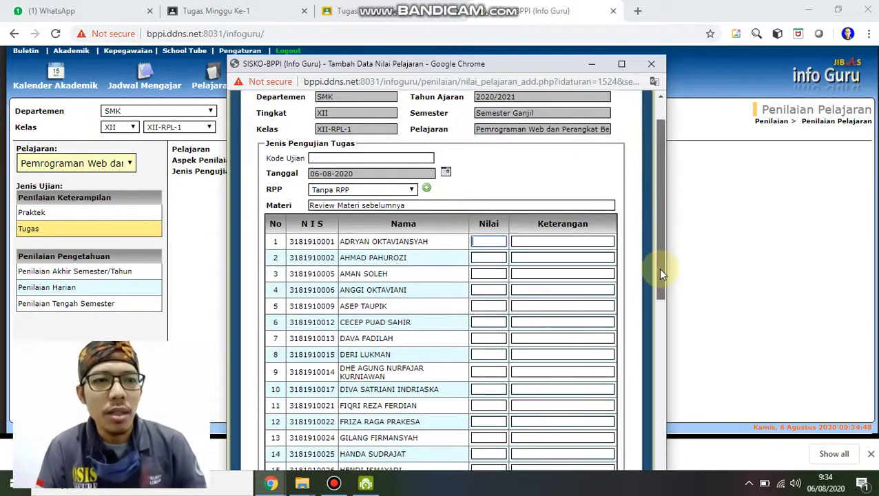
pyautogui.click(494, 241)
pyautogui.write('0')
pyautogui.click(486, 258)
pyautogui.write('0')
pyautogui.click(486, 273)
pyautogui.write('0')
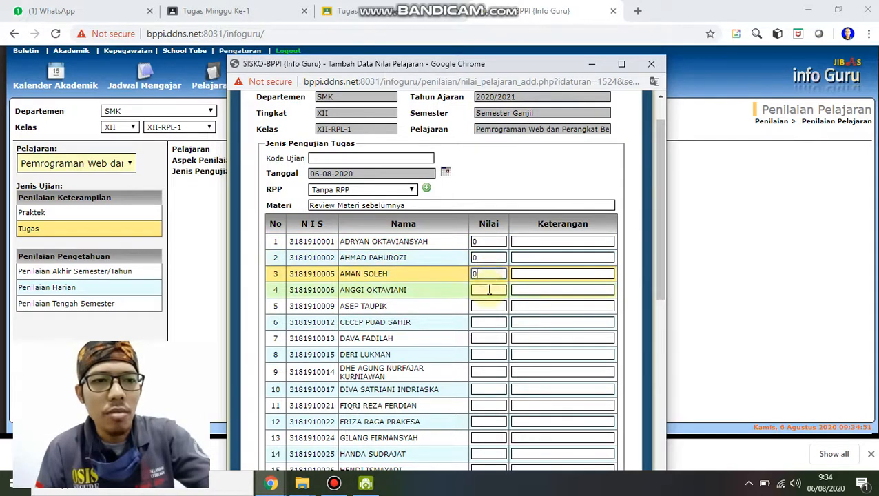
pyautogui.click(489, 290)
pyautogui.write('0')
pyautogui.click(488, 306)
pyautogui.write('0')
pyautogui.click(488, 322)
pyautogui.write('0')
pyautogui.click(487, 338)
pyautogui.write('0')
pyautogui.click(487, 354)
pyautogui.write('0')
pyautogui.click(487, 372)
pyautogui.write('0')
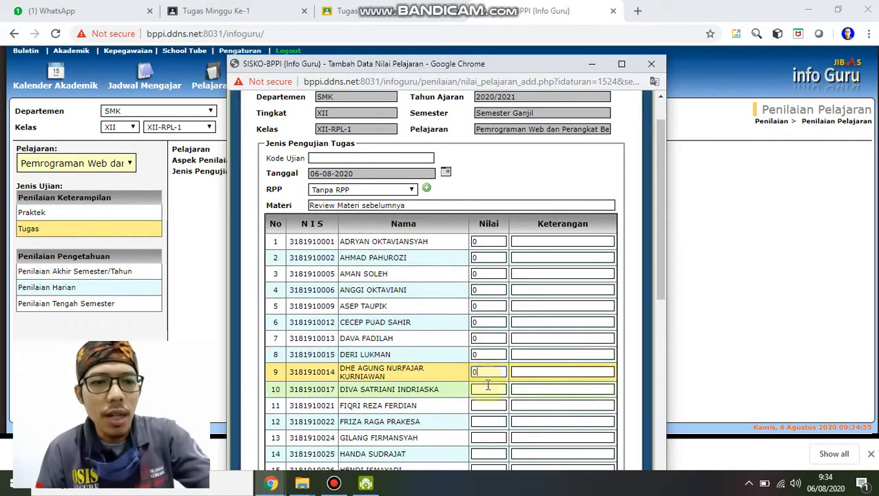
pyautogui.click(487, 389)
pyautogui.write('0')
pyautogui.click(487, 405)
pyautogui.write('0')
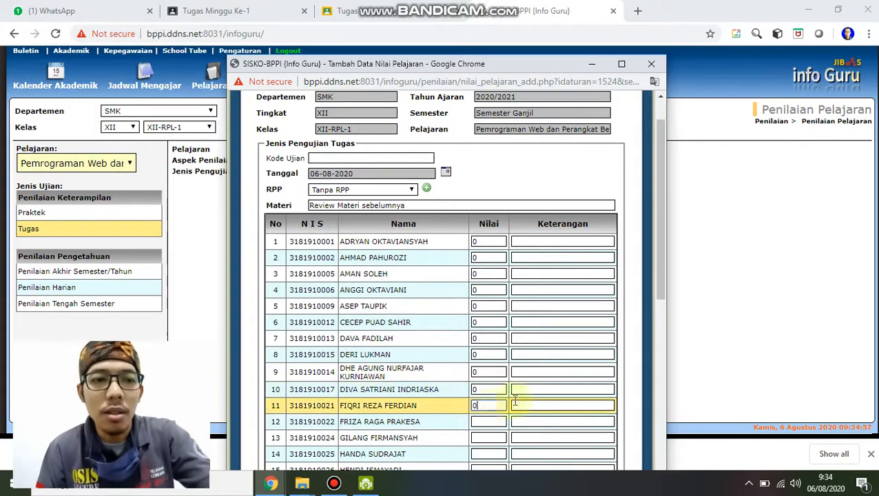
# Set the Nilai to 0 for students number 12 through 22 in the Tugas grade list
pyautogui.moveTo(655, 278); pyautogui.dragTo(654, 390)
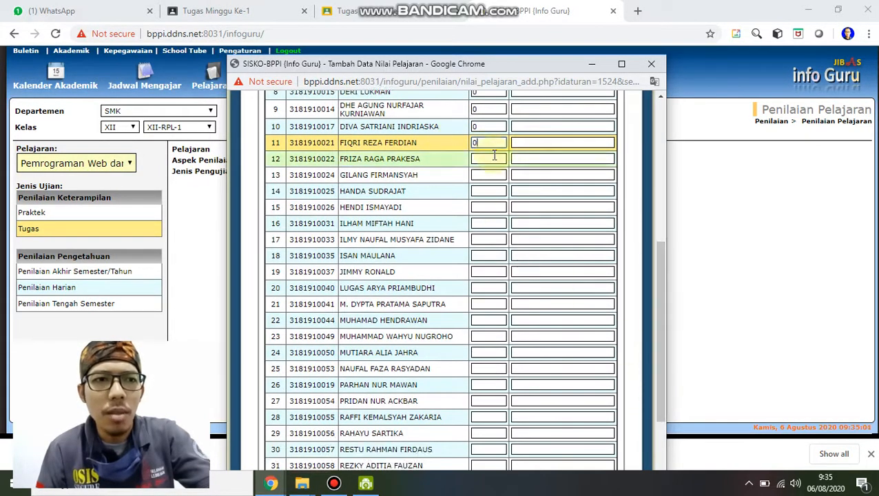
pyautogui.click(493, 158)
pyautogui.write('0')
pyautogui.click(491, 175)
pyautogui.write('0')
pyautogui.click(490, 190)
pyautogui.write('0')
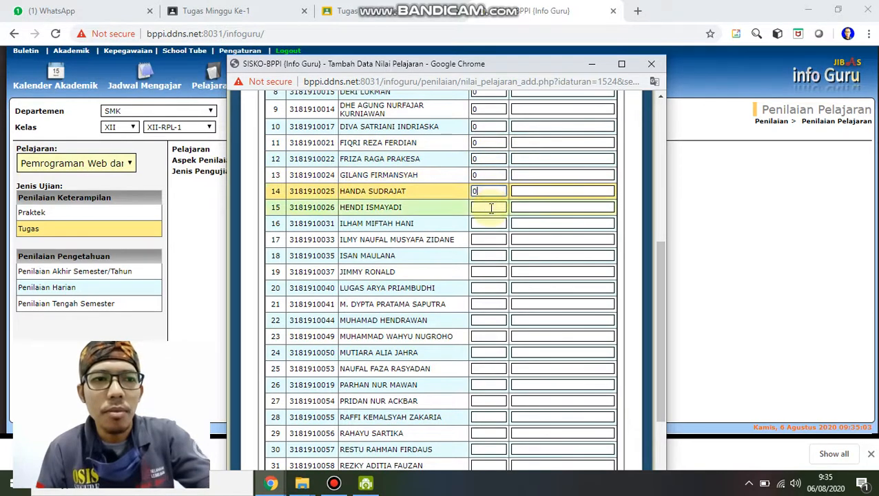
pyautogui.click(490, 207)
pyautogui.write('0')
pyautogui.click(489, 223)
pyautogui.write('0')
pyautogui.click(489, 239)
pyautogui.write('0')
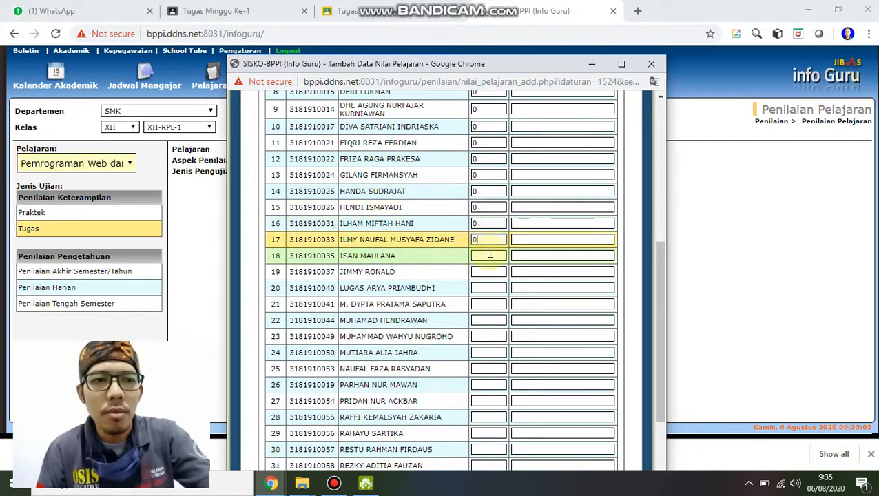
pyautogui.click(489, 255)
pyautogui.write('0')
pyautogui.click(487, 271)
pyautogui.write('0')
pyautogui.click(488, 288)
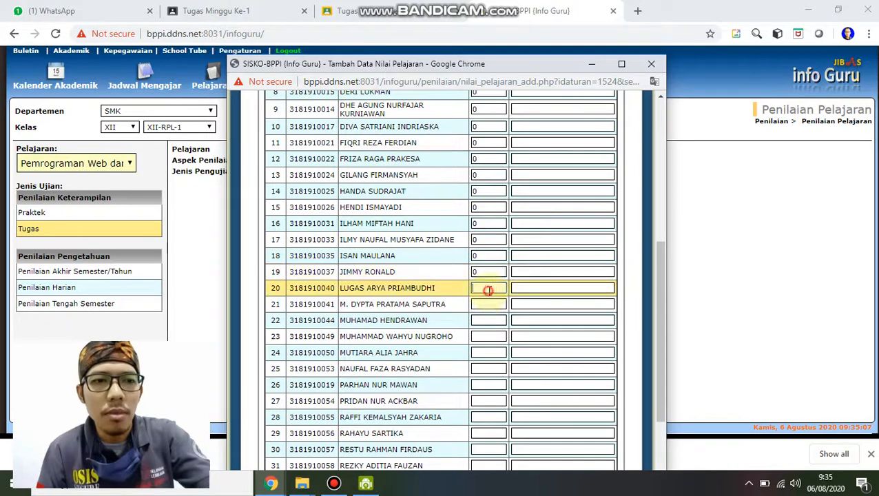
pyautogui.write('0')
pyautogui.click(487, 304)
pyautogui.write('0')
pyautogui.click(487, 320)
pyautogui.write('0')
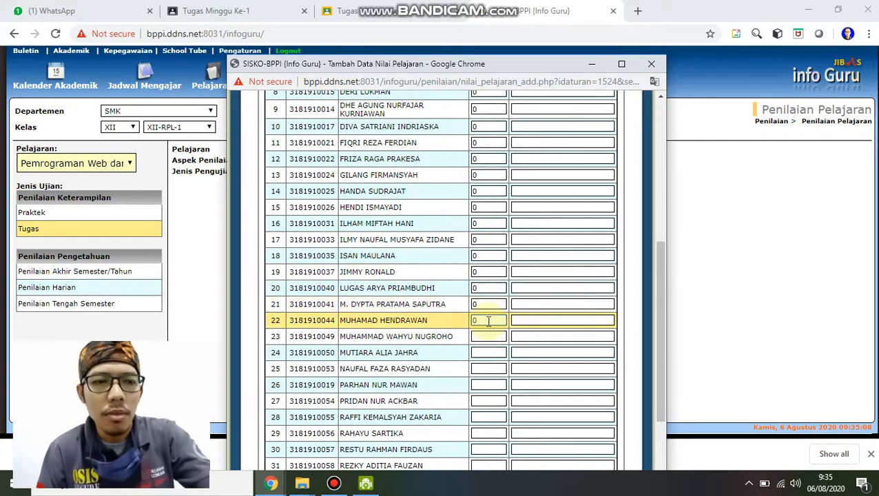
# Set the Nilai to 0 for students number 23 through 32, keeping one digit per field, and save the Tugas grade entry
pyautogui.press('Tab')
pyautogui.press('Tab')
pyautogui.write('0')
pyautogui.press('Tab')
pyautogui.press('Tab')
pyautogui.write('0')
pyautogui.press('Tab')
pyautogui.press('Tab')
pyautogui.write('0')
pyautogui.press('Tab')
pyautogui.press('Tab')
pyautogui.write('0')
pyautogui.press('Tab')
pyautogui.press('Tab')
pyautogui.write('0')
pyautogui.press('Tab')
pyautogui.press('Tab')
pyautogui.write('0')
pyautogui.press('Tab')
pyautogui.press('Tab')
pyautogui.write('0')
pyautogui.press('Tab')
pyautogui.press('Tab')
pyautogui.write('0')
pyautogui.press('Tab')
pyautogui.press('Tab')
pyautogui.write('0')
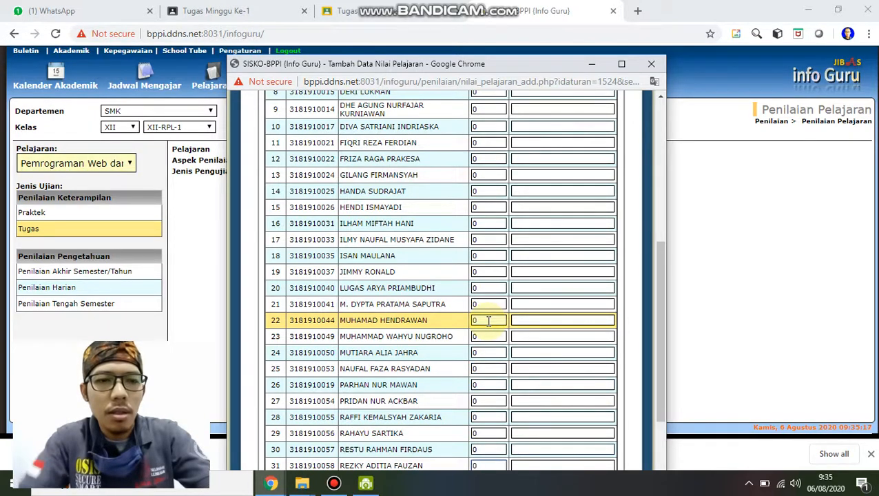
pyautogui.scroll(-3, 523, 272)
pyautogui.write('0')
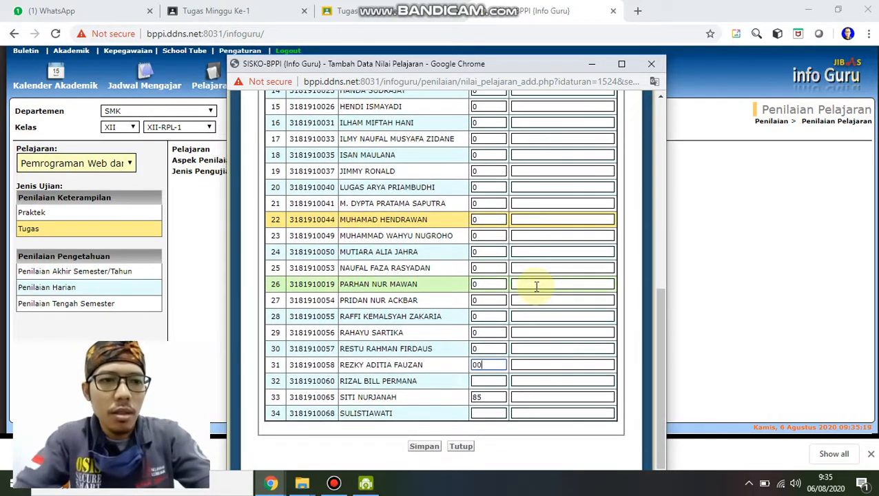
pyautogui.press('BackSpace')
pyautogui.press('BackSpace')
pyautogui.press('Tab')
pyautogui.press('Tab')
pyautogui.write('0000')
pyautogui.press('BackSpace')
pyautogui.press('BackSpace')
pyautogui.press('BackSpace')
pyautogui.press('Tab')
pyautogui.press('Tab')
pyautogui.press('Tab')
pyautogui.press('Tab')
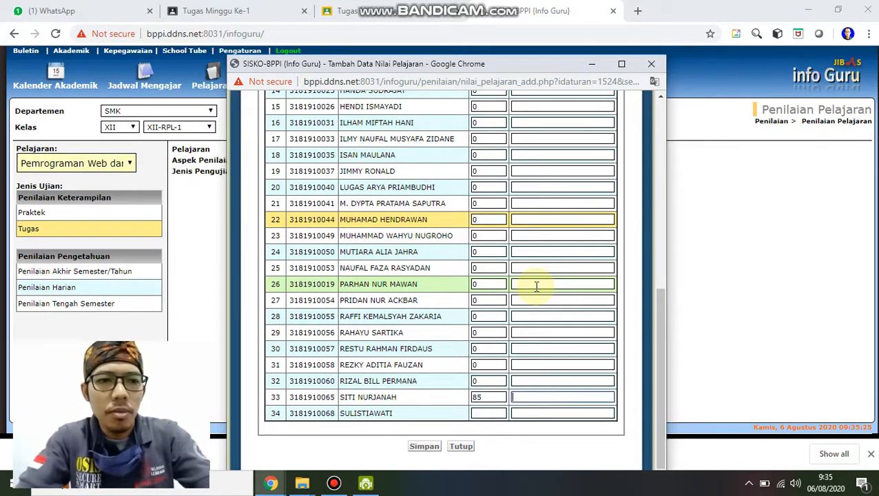
pyautogui.click(431, 449)
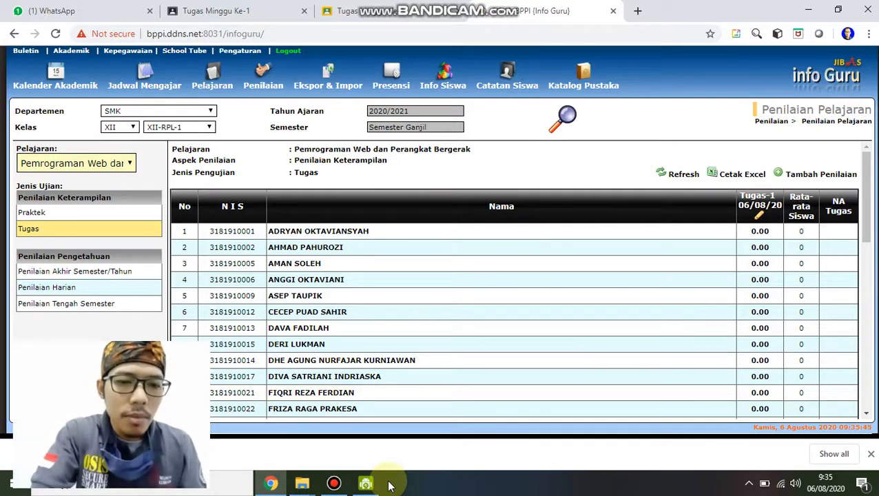
# Change the Tugas-1 grade of student number 4 to 80 with the reason "pengumpulan telat" and save the change
pyautogui.press('super+plus')
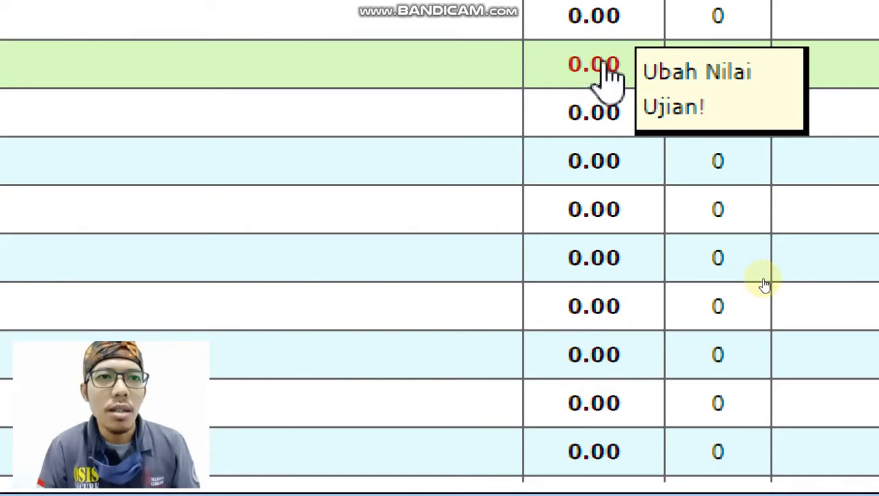
pyautogui.click(606, 66)
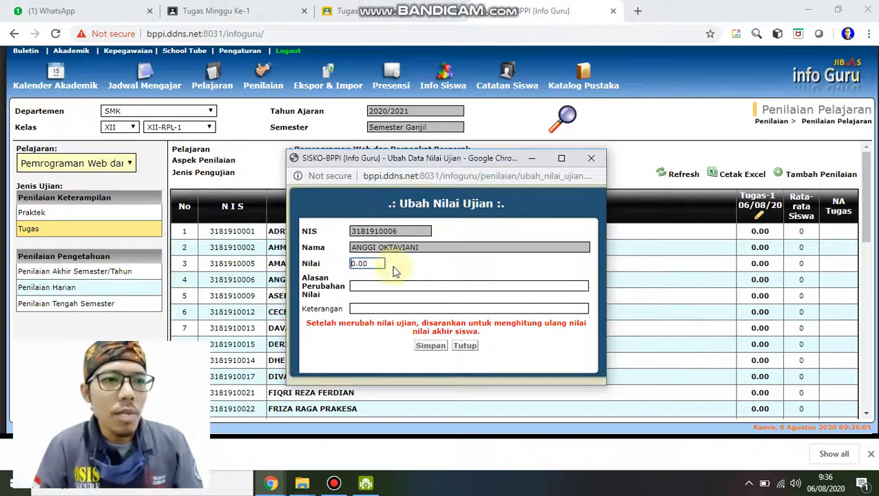
pyautogui.moveTo(375, 264); pyautogui.dragTo(339, 267)
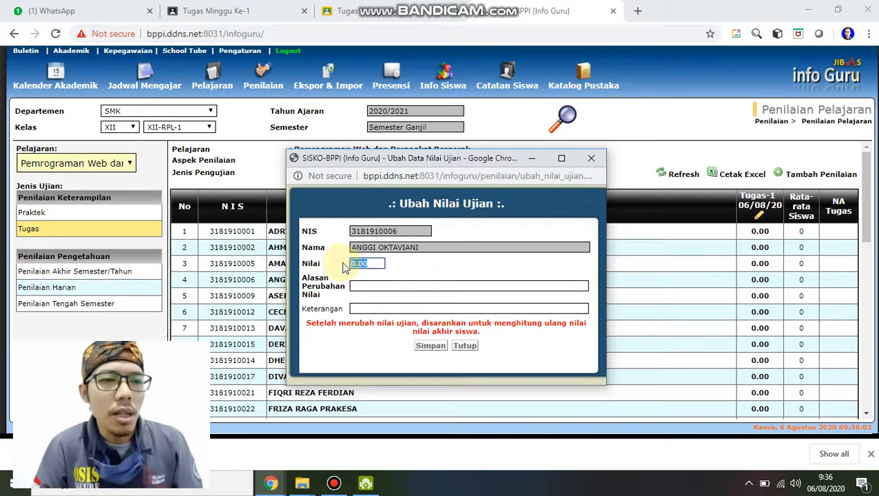
pyautogui.write('80')
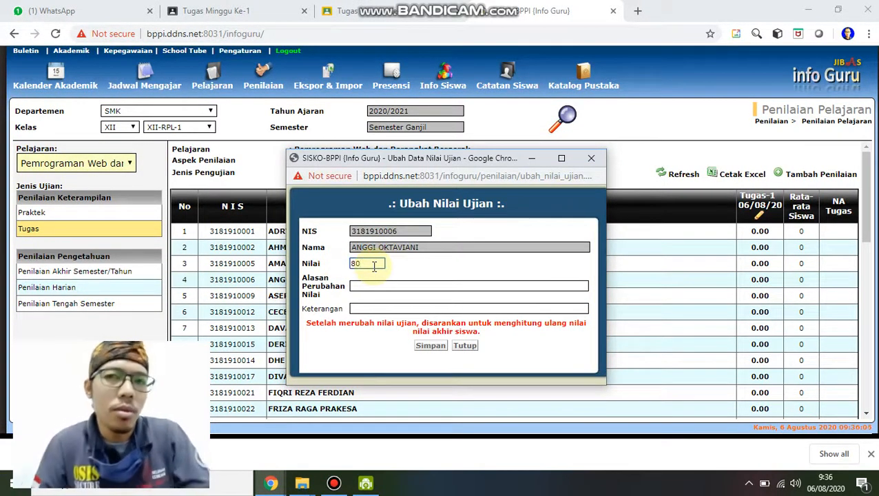
pyautogui.click(368, 285)
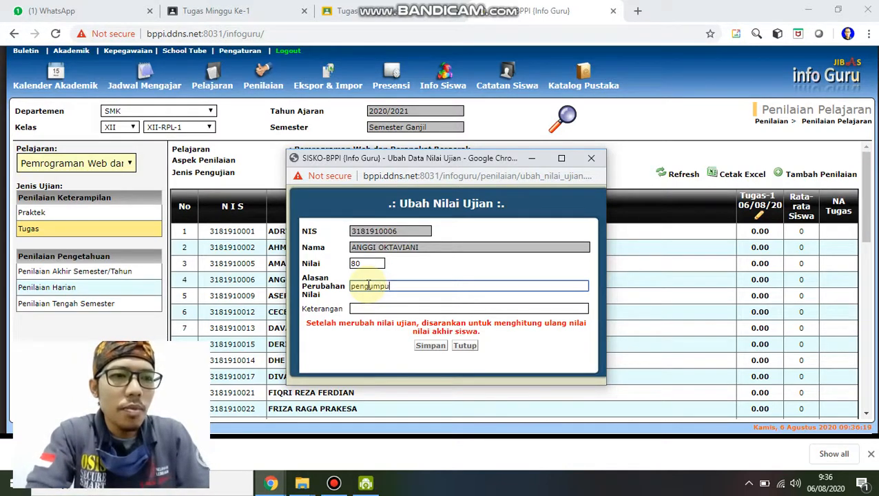
pyautogui.write('n telat')
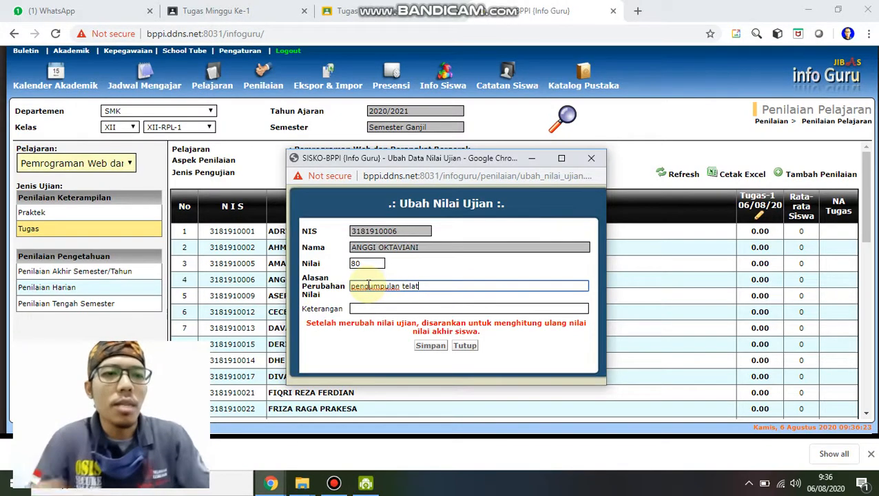
pyautogui.click(438, 348)
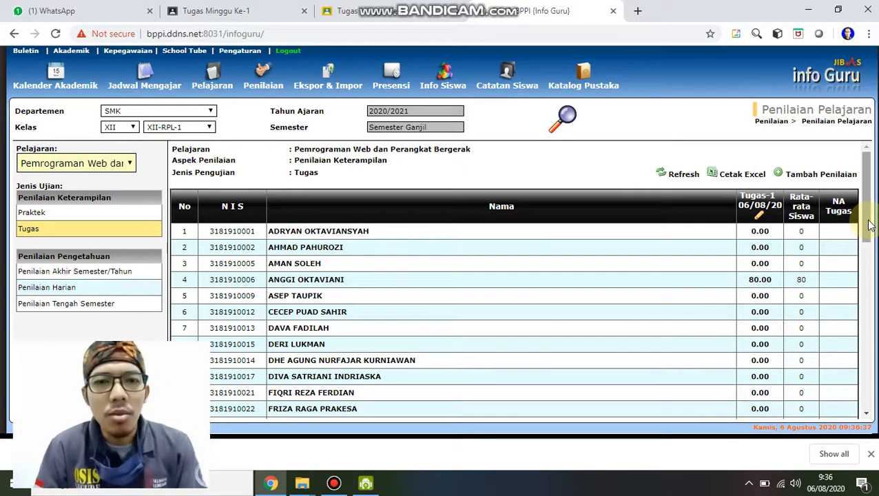
# View the blank grade entry forms for Tugas and for Penilaian Harian, closing each without saving
pyautogui.click(813, 176)
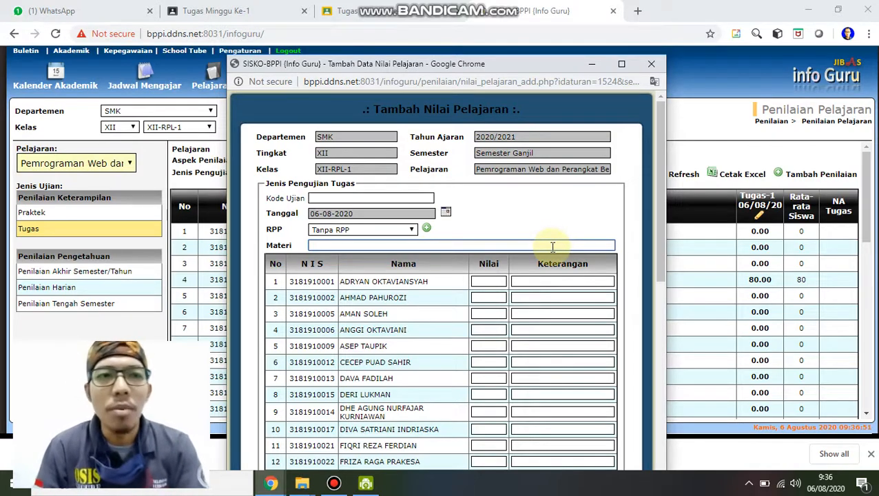
pyautogui.click(650, 64)
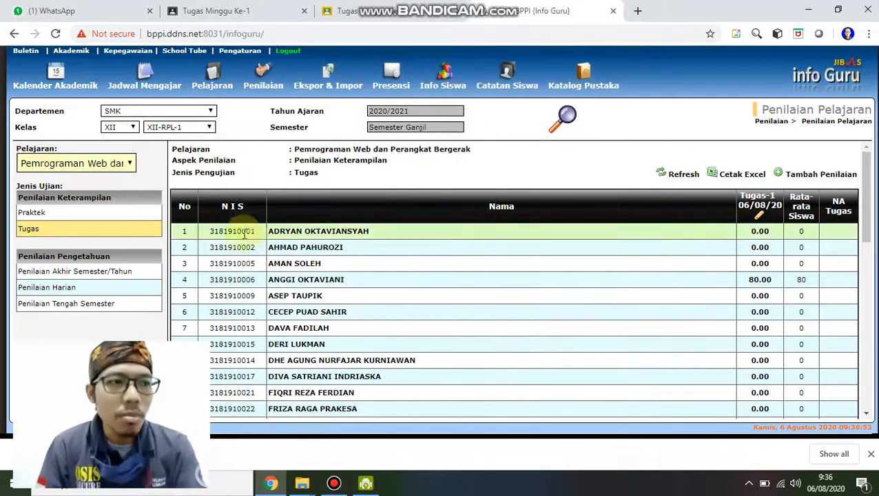
pyautogui.click(60, 289)
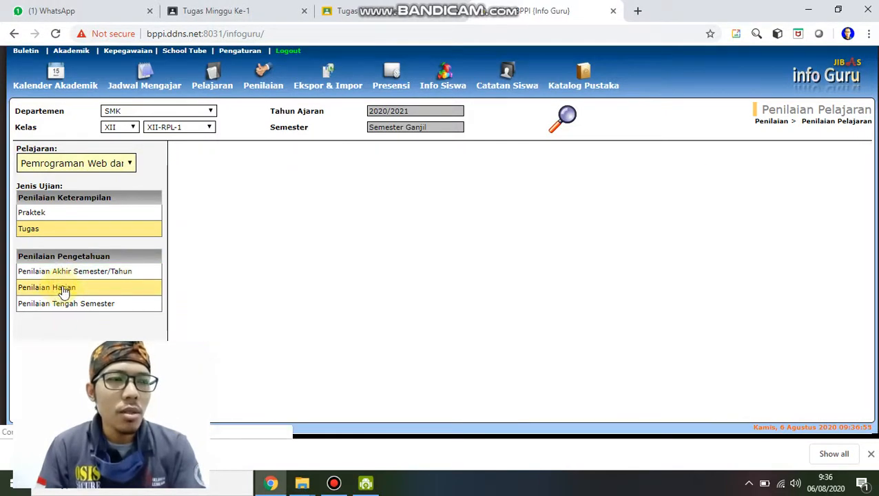
pyautogui.click(471, 249)
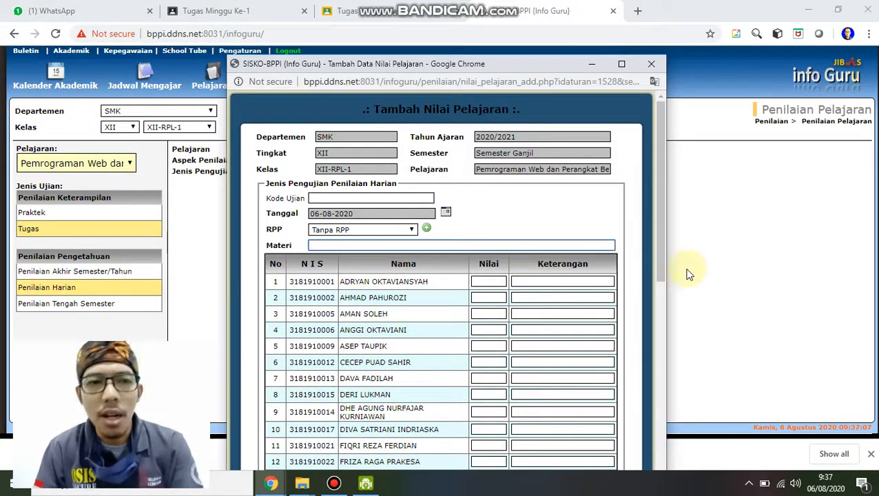
pyautogui.click(649, 65)
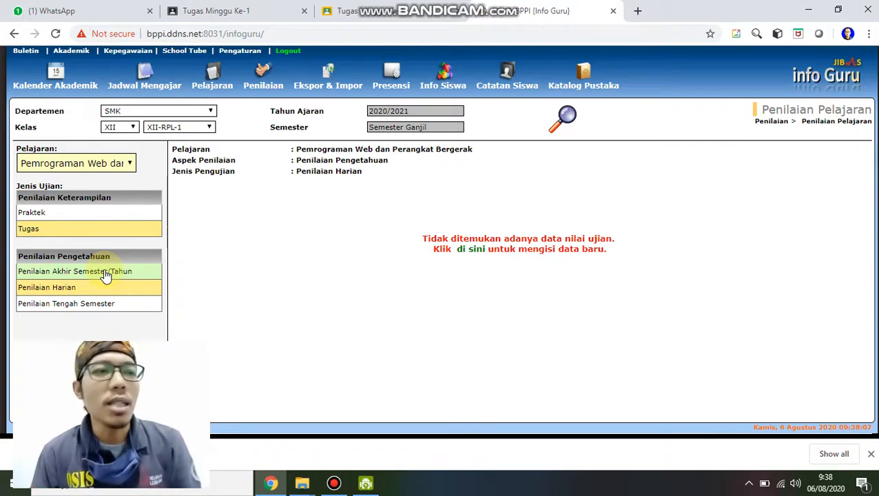
# Open Perhitungan Nilai Rapor for Departemen SMK, Kelas XII, XII-RPL-1, and load the Penilaian Keterampilan grades of Pemrograman Web dan Perangkat Bergerak
pyautogui.click(269, 81)
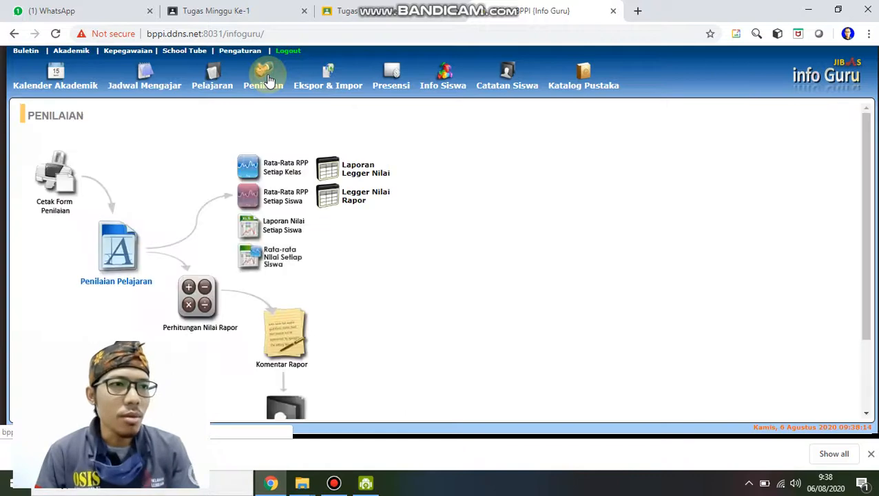
pyautogui.click(203, 312)
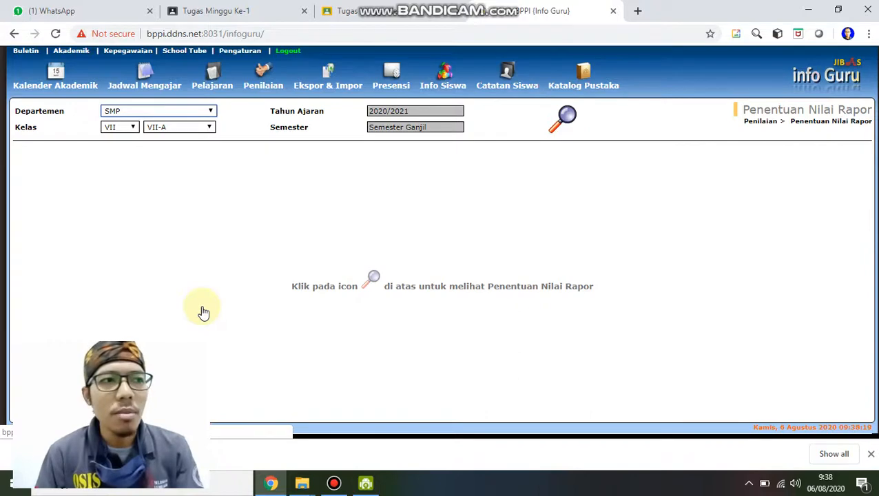
pyautogui.click(161, 111)
pyautogui.click(145, 142)
pyautogui.click(135, 128)
pyautogui.click(130, 152)
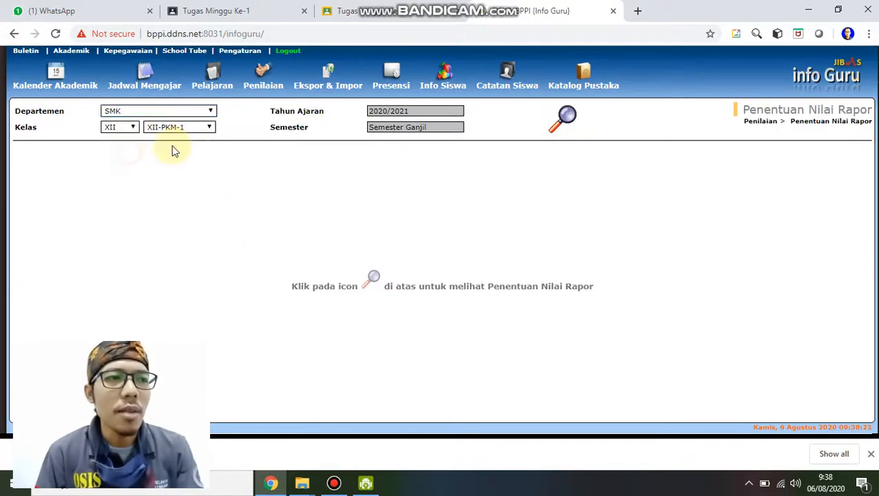
pyautogui.click(199, 127)
pyautogui.click(192, 159)
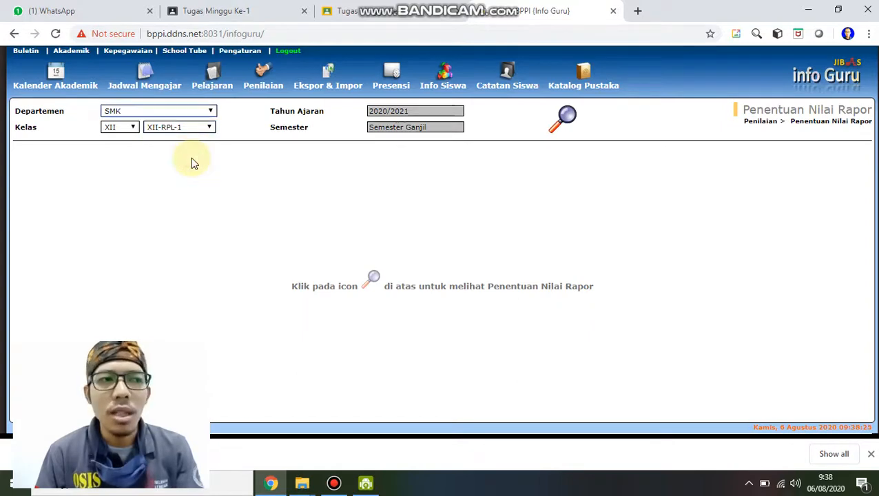
pyautogui.click(571, 120)
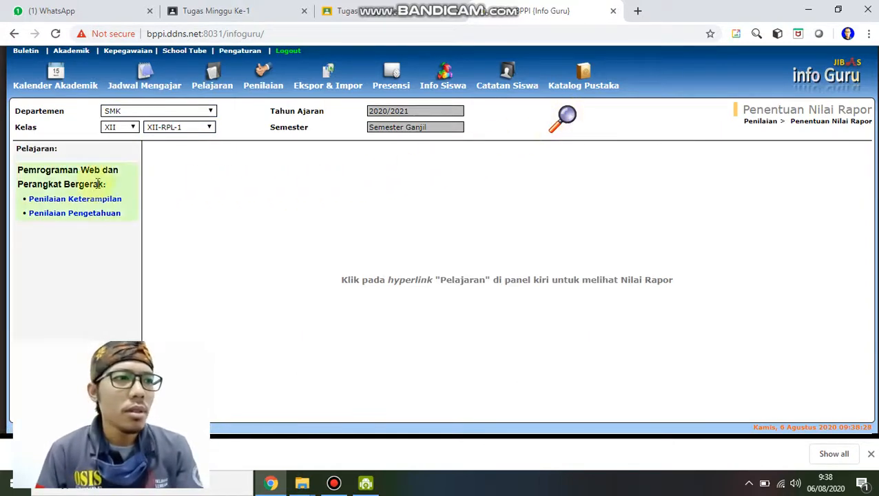
pyautogui.click(78, 200)
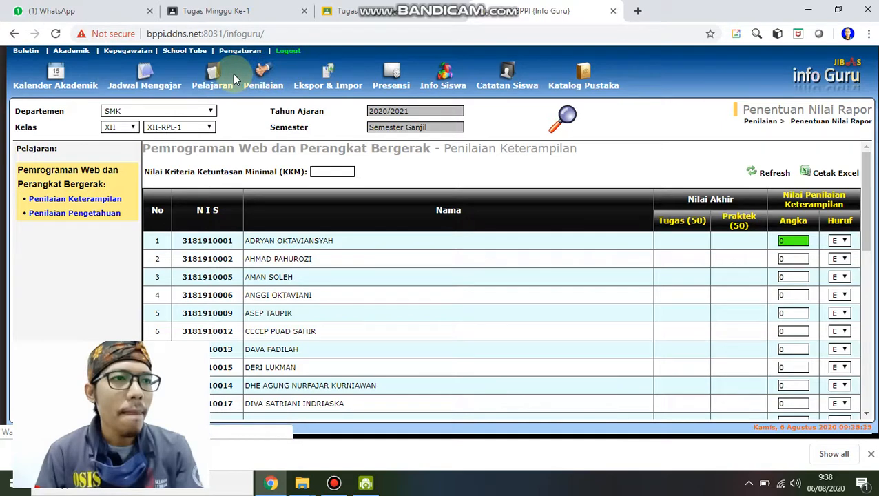
# Open the report-grade calculation rules for Pemrograman Web dan Perangkat Bergerak and examine the Tingkat XII assessment weights
pyautogui.click(213, 77)
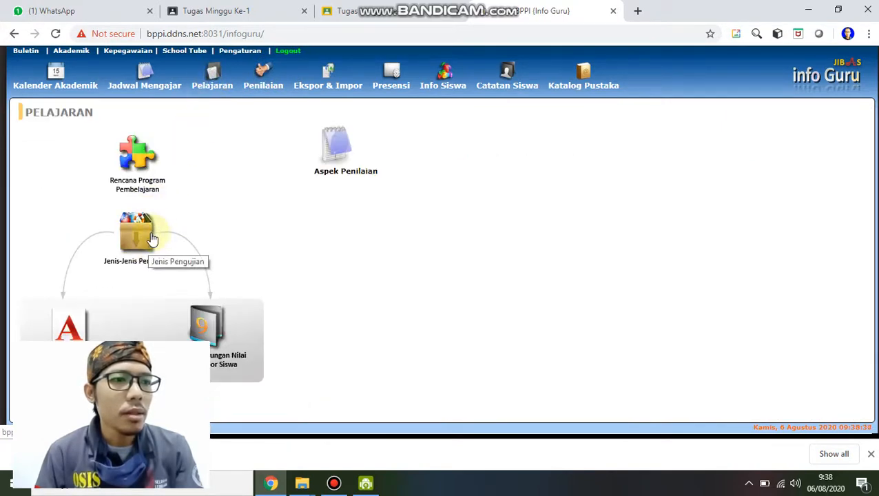
pyautogui.click(206, 324)
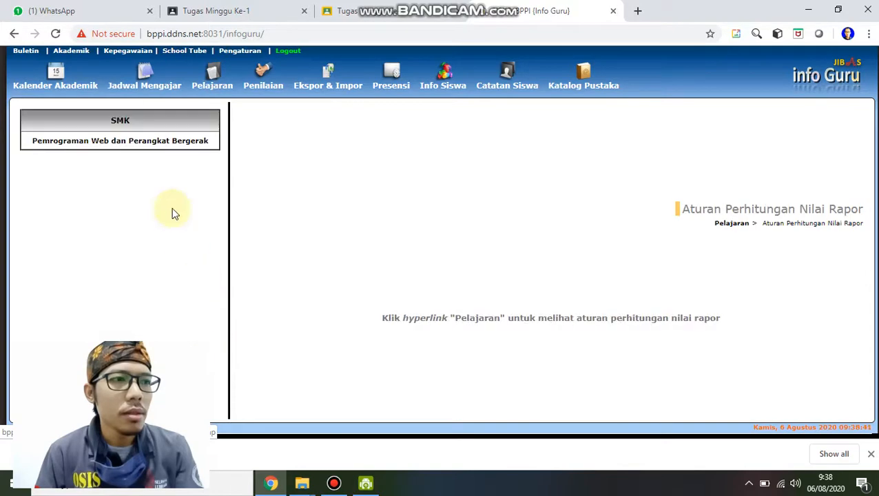
pyautogui.click(155, 140)
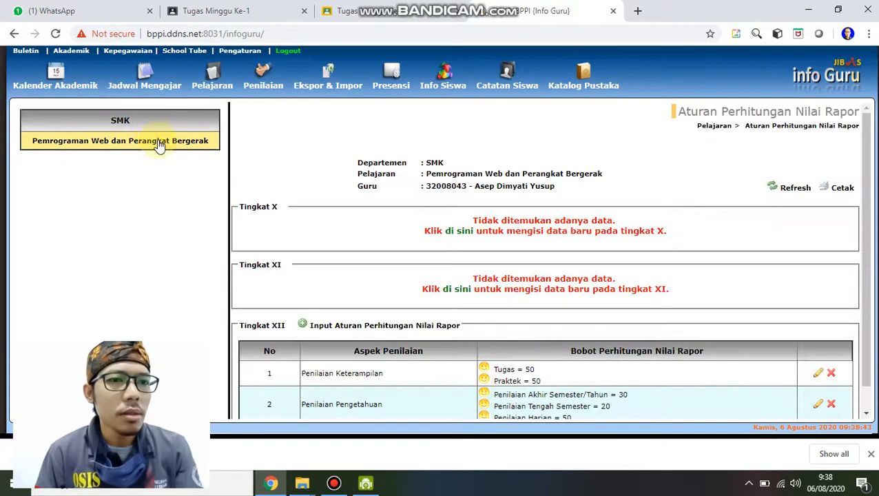
pyautogui.moveTo(865, 239); pyautogui.dragTo(869, 329)
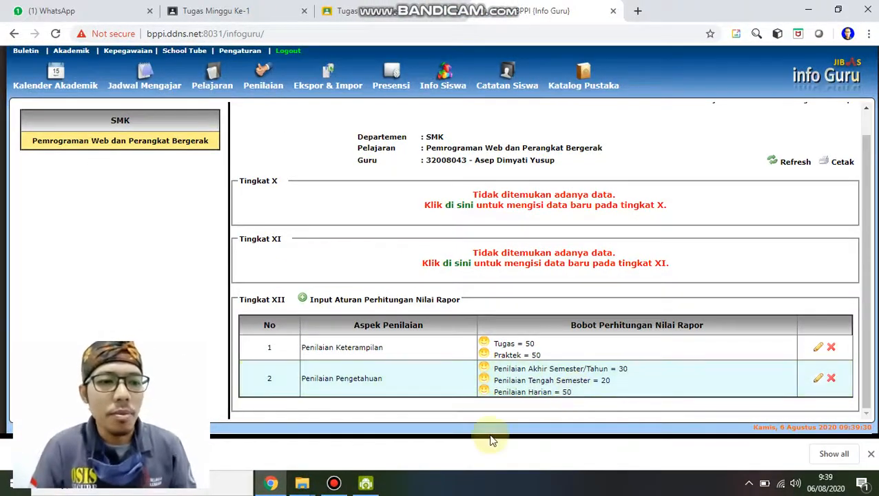
pyautogui.click(333, 483)
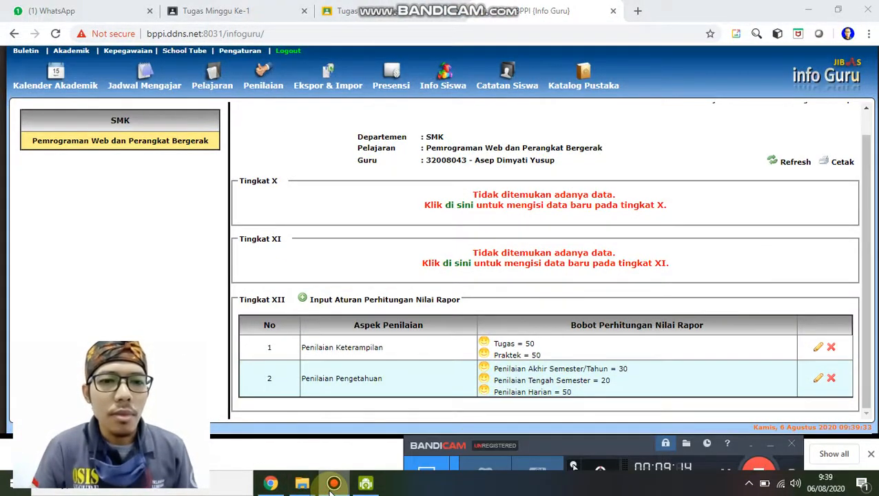
pyautogui.moveTo(571, 435)
pyautogui.mouseDown()
pyautogui.moveTo(564, 421)
pyautogui.moveTo(561, 432)
pyautogui.mouseUp()
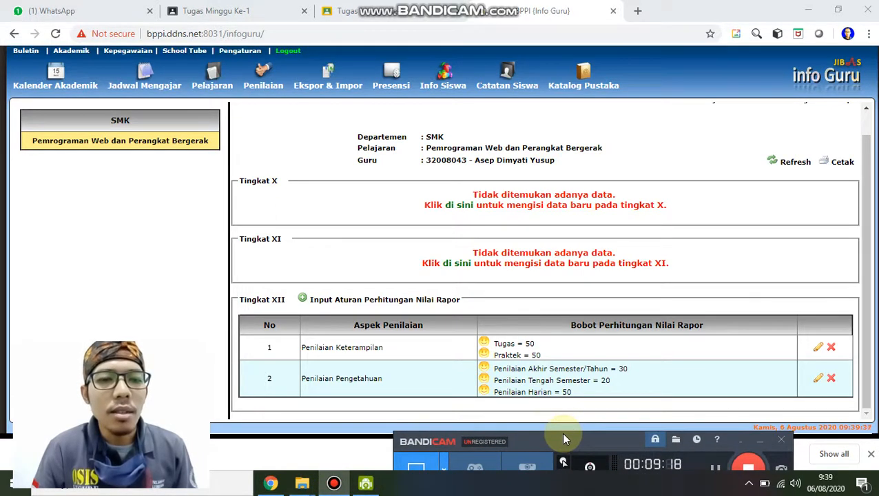